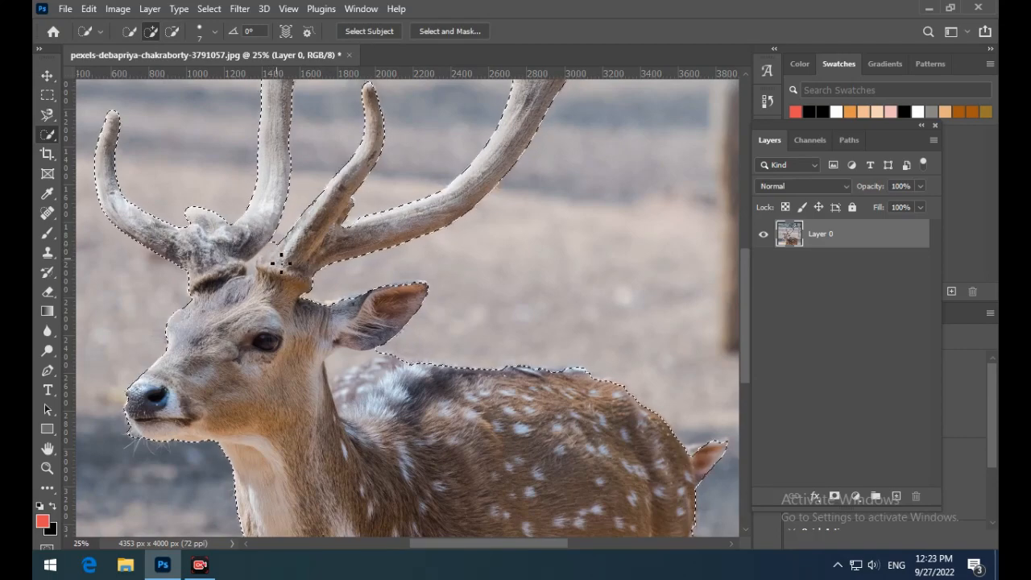
# - Refine the deer selection by subtracting background between the antlers and behind the neck, and adding the lower chest edge
pyautogui.click(171, 31)
pyautogui.click(263, 256)
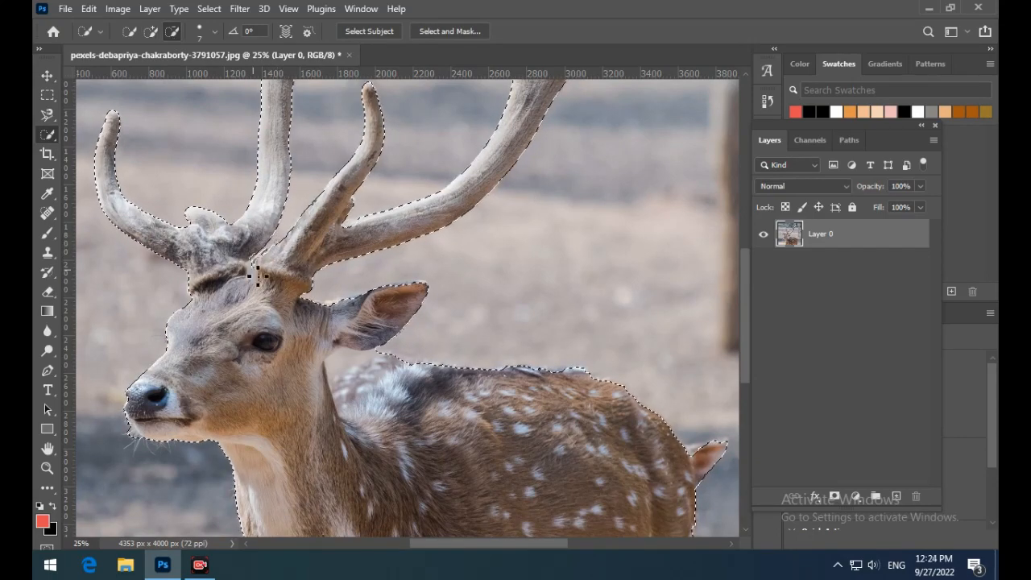
pyautogui.click(362, 363)
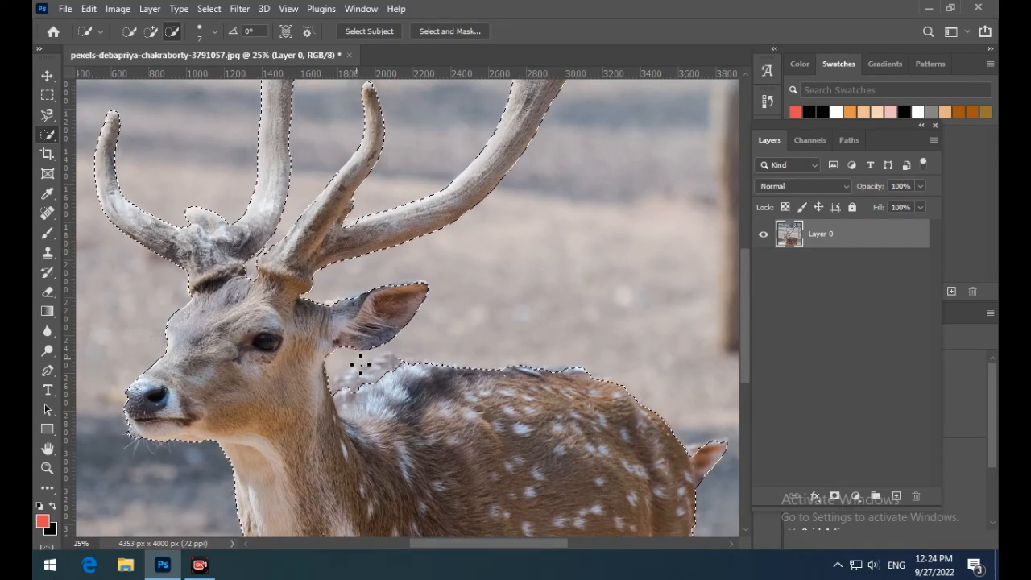
pyautogui.moveTo(748, 299); pyautogui.dragTo(743, 364)
pyautogui.click(151, 30)
pyautogui.moveTo(287, 401); pyautogui.dragTo(281, 368)
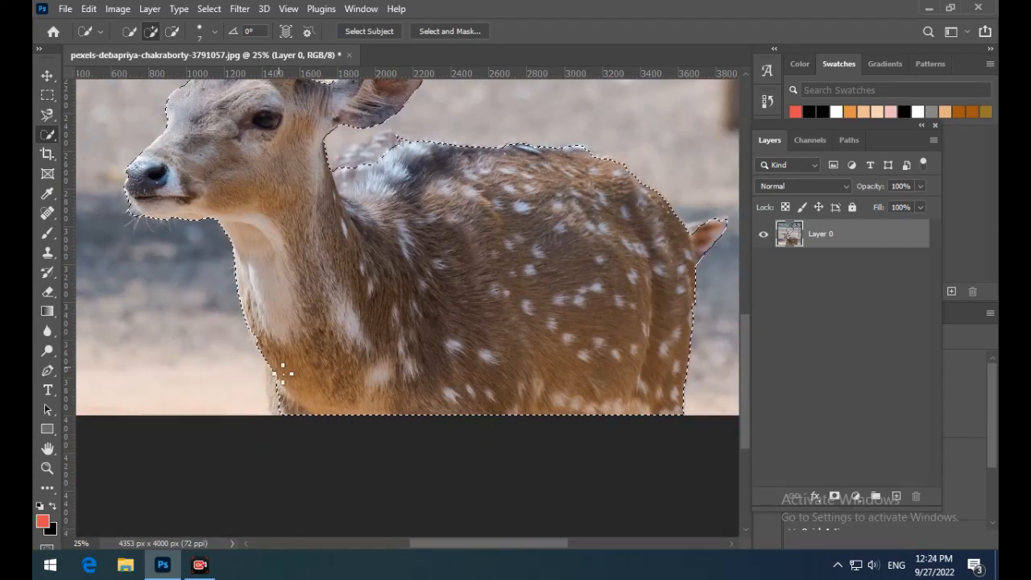
# - Add a layer mask to Layer 0 from the deer selection to cut out the background
pyautogui.hotkey('ctrl', '-')
pyautogui.hotkey('ctrl', '-')
pyautogui.scroll(2, 696, 145)
pyautogui.click(834, 496)
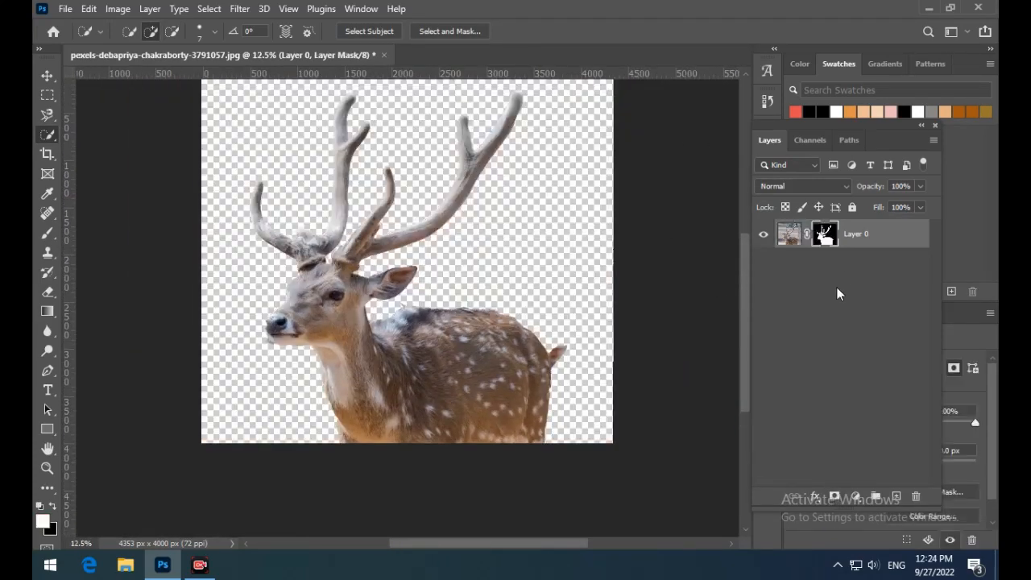
# - Duplicate the masked Layer 0 and delete the layer mask from the lower original
pyautogui.press('v')
pyautogui.hotkey('ctrl', 'j')
pyautogui.rightClick(826, 262)
pyautogui.click(851, 273)
pyautogui.rightClick(820, 264)
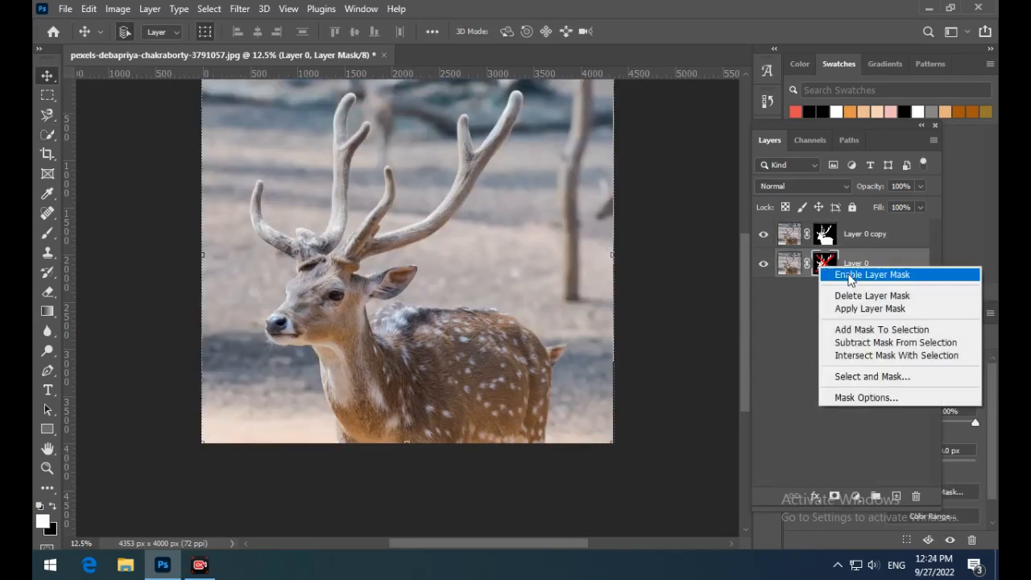
pyautogui.click(861, 294)
# - Load Layer 0 copy's mask as a selection and subtract the head, ears and body with the Lasso, leaving only the antlers
pyautogui.keyDown('ctrl'); pyautogui.click(826, 236); pyautogui.keyUp('ctrl')
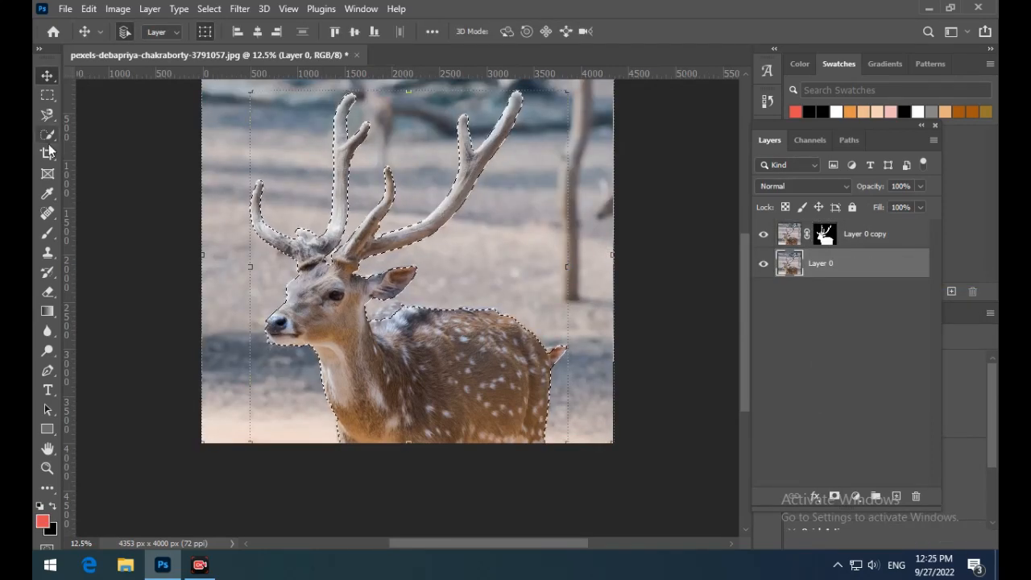
pyautogui.click(47, 114)
pyautogui.click(135, 115)
pyautogui.moveTo(321, 264)
pyautogui.mouseDown()
pyautogui.moveTo(287, 275)
pyautogui.moveTo(320, 262)
pyautogui.mouseUp()
pyautogui.moveTo(331, 261); pyautogui.dragTo(421, 273)
pyautogui.moveTo(556, 283); pyautogui.dragTo(239, 288)
pyautogui.moveTo(559, 314); pyautogui.dragTo(571, 426)
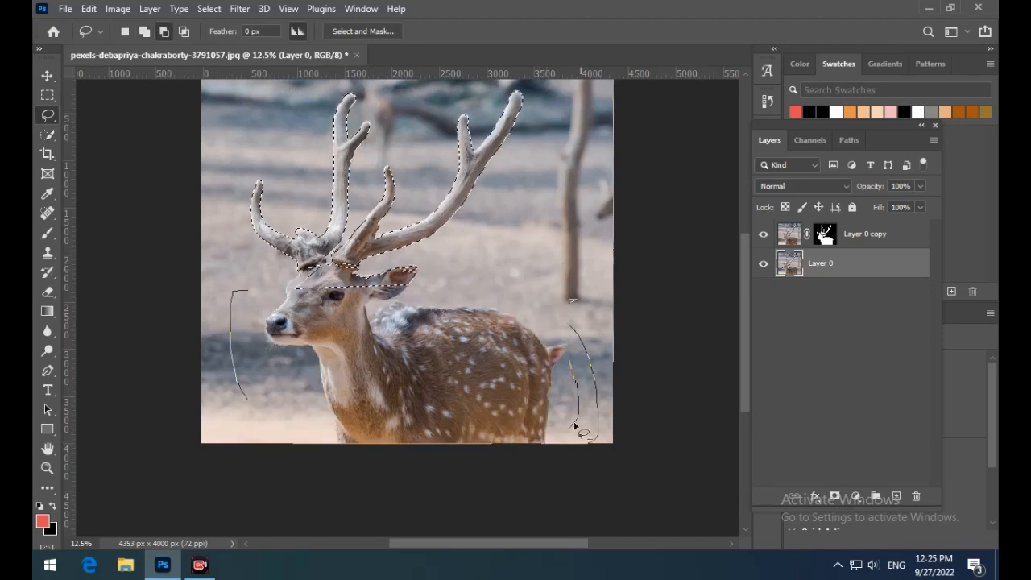
pyautogui.hotkey('ctrl', '+')
pyautogui.hotkey('ctrl', '+')
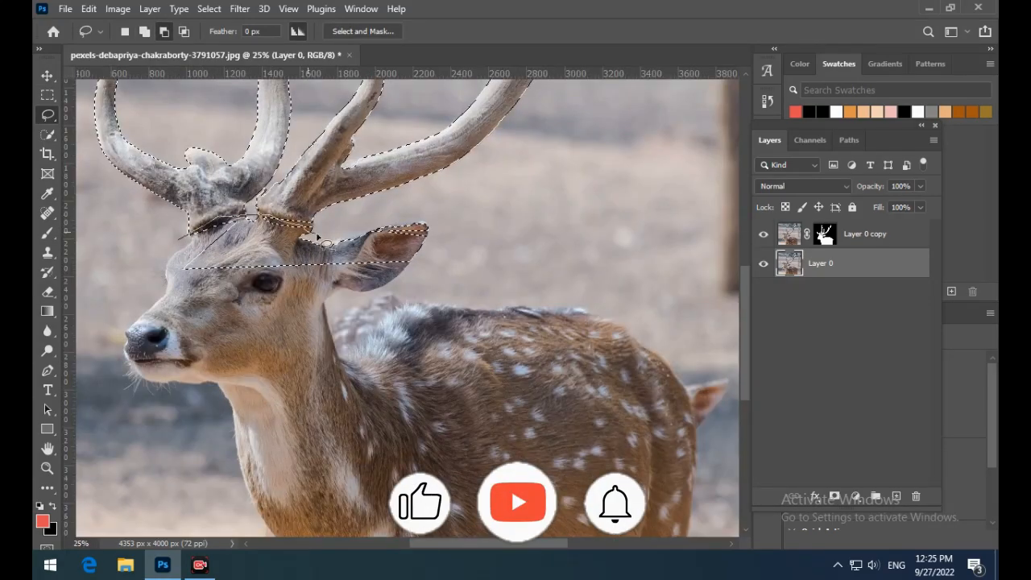
pyautogui.moveTo(178, 242); pyautogui.dragTo(317, 235)
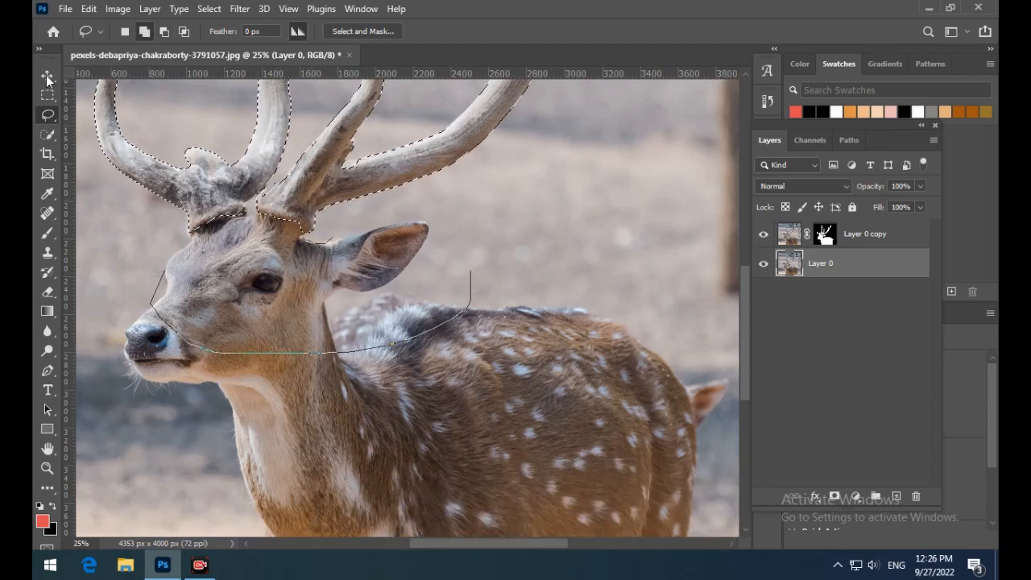
# - Copy the selected antlers from Layer 0 copy onto a new layer at the top of the stack
pyautogui.press('v')
pyautogui.hotkey('ctrl', '-')
pyautogui.hotkey('ctrl', '-')
pyautogui.hotkey('ctrl', '-')
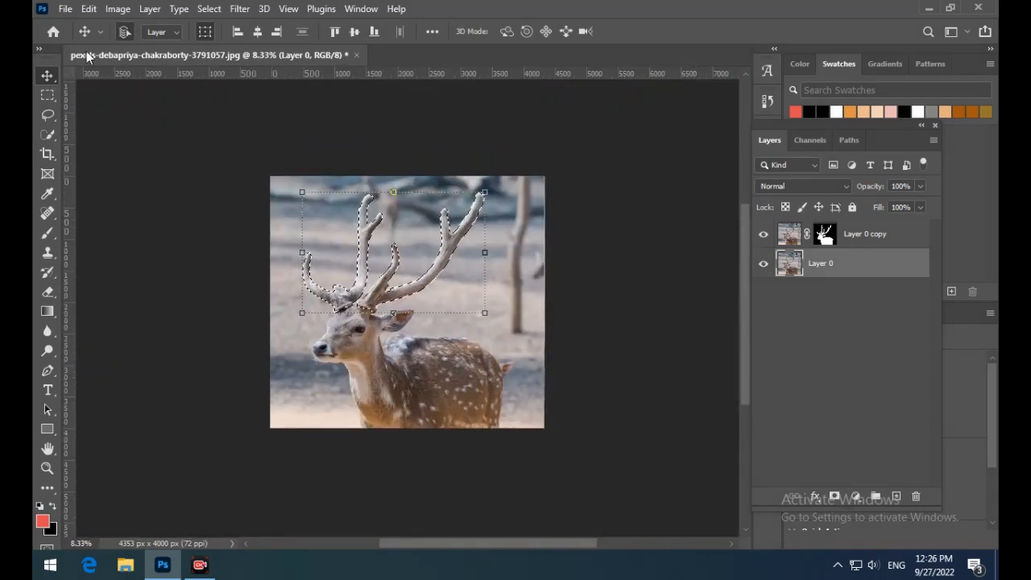
pyautogui.click(789, 240)
pyautogui.hotkey('ctrl', 'j')
pyautogui.click(404, 452)
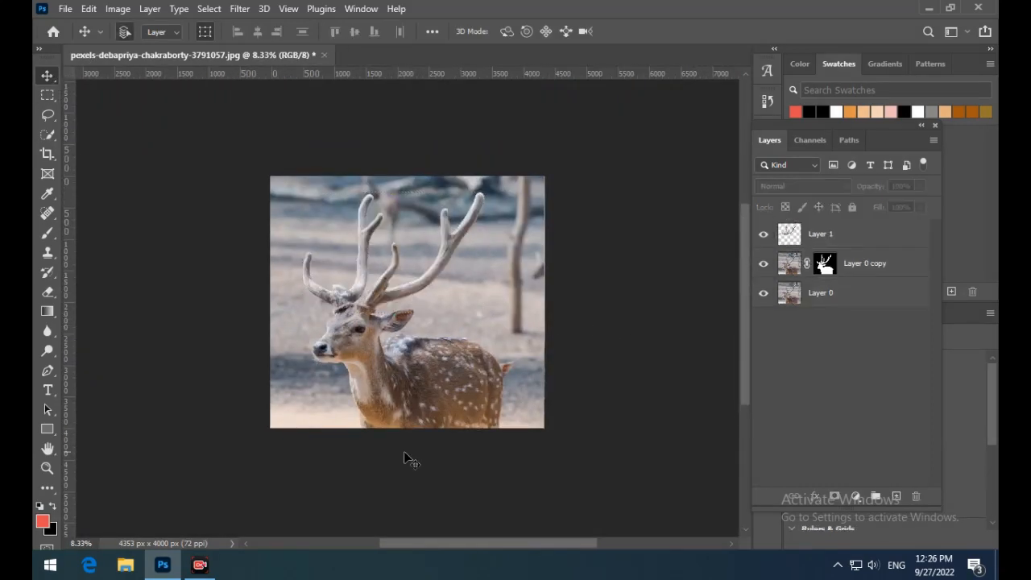
# - Add a Color Lookup adjustment directly above Layer 0 and load the Moonlight.3DL 3D LUT
pyautogui.click(764, 294)
pyautogui.click(764, 265)
pyautogui.click(763, 265)
pyautogui.click(764, 294)
pyautogui.click(847, 236)
pyautogui.click(848, 295)
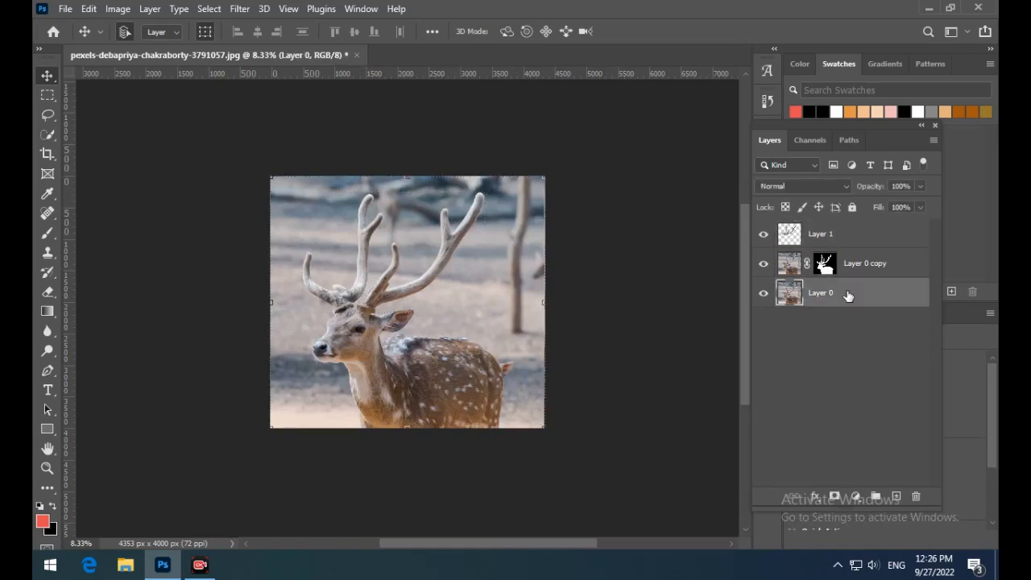
pyautogui.click(856, 497)
pyautogui.click(891, 416)
pyautogui.moveTo(874, 139); pyautogui.dragTo(689, 125)
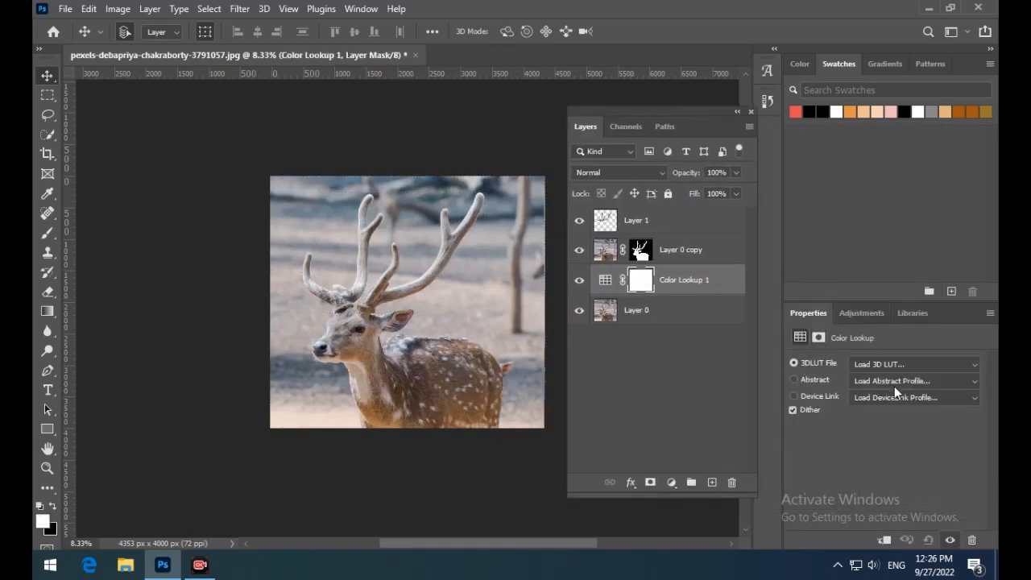
pyautogui.click(889, 363)
pyautogui.click(823, 386)
# - Add a Black & White adjustment above the Color Lookup and set its opacity to 72%
pyautogui.click(670, 482)
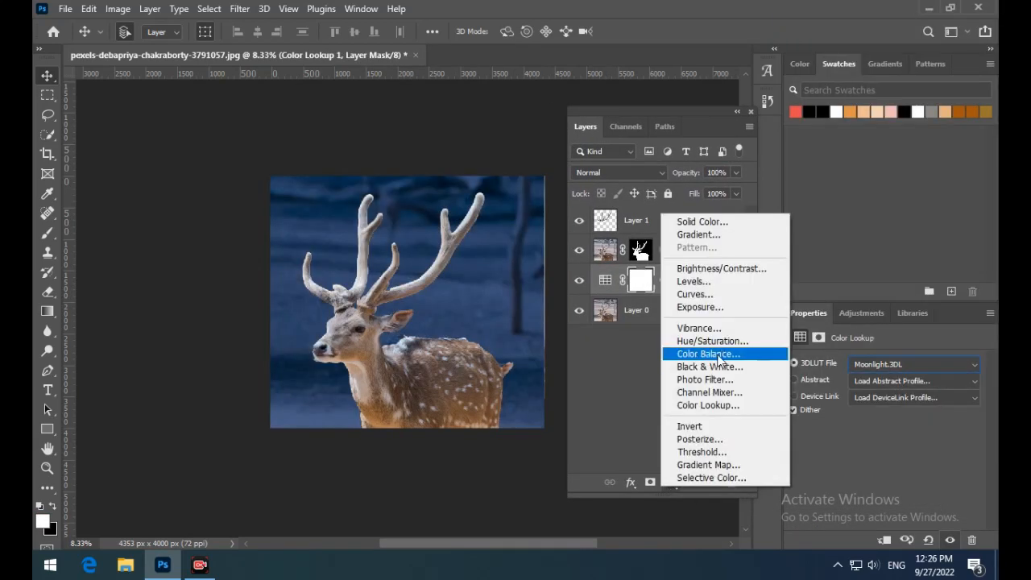
pyautogui.click(684, 368)
pyautogui.click(718, 188)
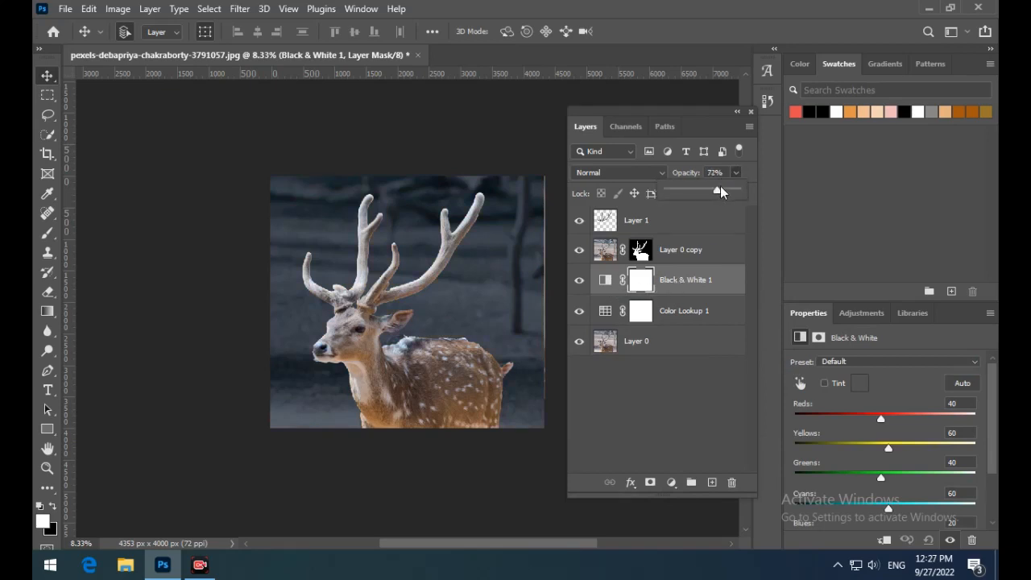
pyautogui.click(636, 388)
# - Place the antler layer, Layer 1, in a new layer group
pyautogui.click(685, 255)
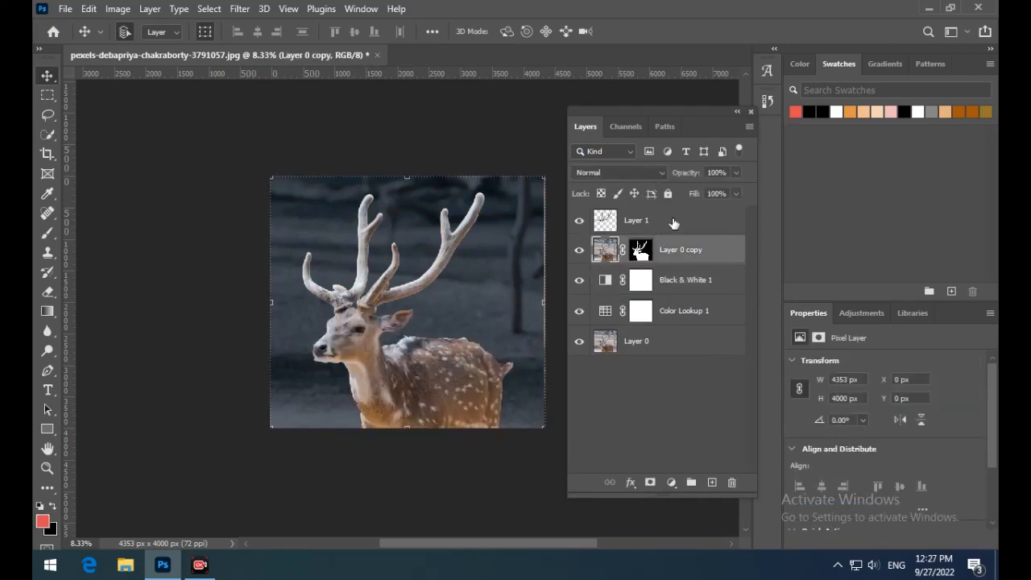
pyautogui.rightClick(667, 222)
pyautogui.click(724, 108)
pyautogui.click(641, 157)
pyautogui.click(636, 238)
# - Duplicate Layer 1 inside Group 1, hide Layer 0 copy, and apply a 5-pixel Gaussian Blur to the duplicate
pyautogui.click(597, 215)
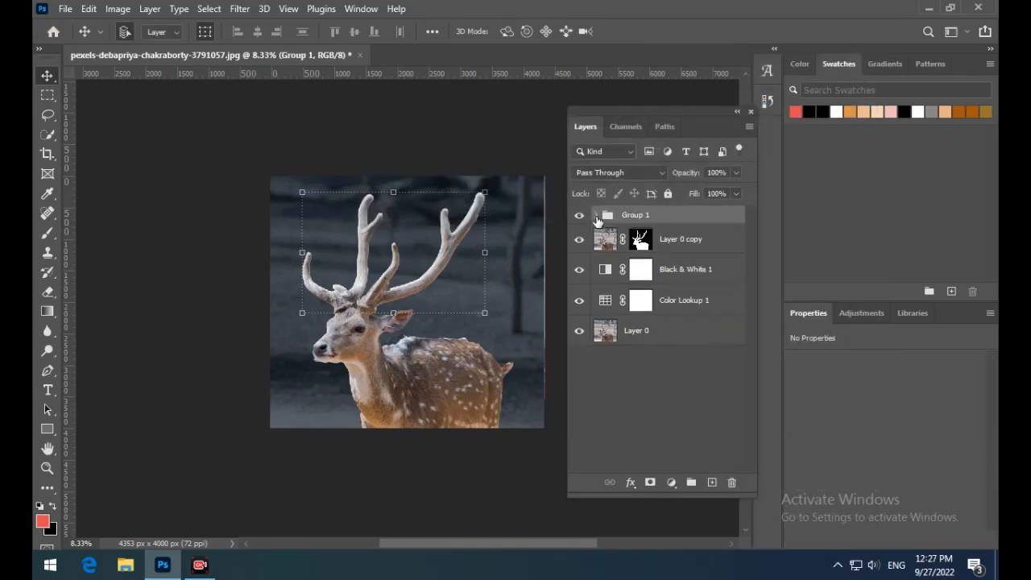
pyautogui.click(597, 215)
pyautogui.click(656, 239)
pyautogui.hotkey('ctrl', 'j')
pyautogui.click(579, 299)
pyautogui.click(239, 8)
pyautogui.moveTo(249, 207)
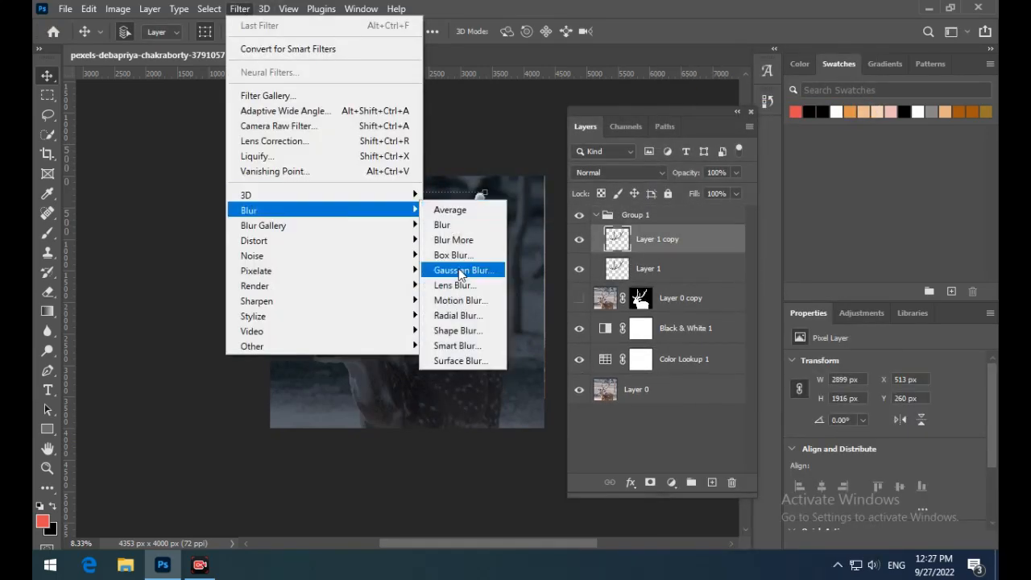
pyautogui.click(458, 268)
pyautogui.write('5')
pyautogui.click(671, 126)
# - Duplicate the blurred antler layer and apply a Gaussian Blur with a 100-pixel radius to the duplicate
pyautogui.hotkey('ctrl', 'j')
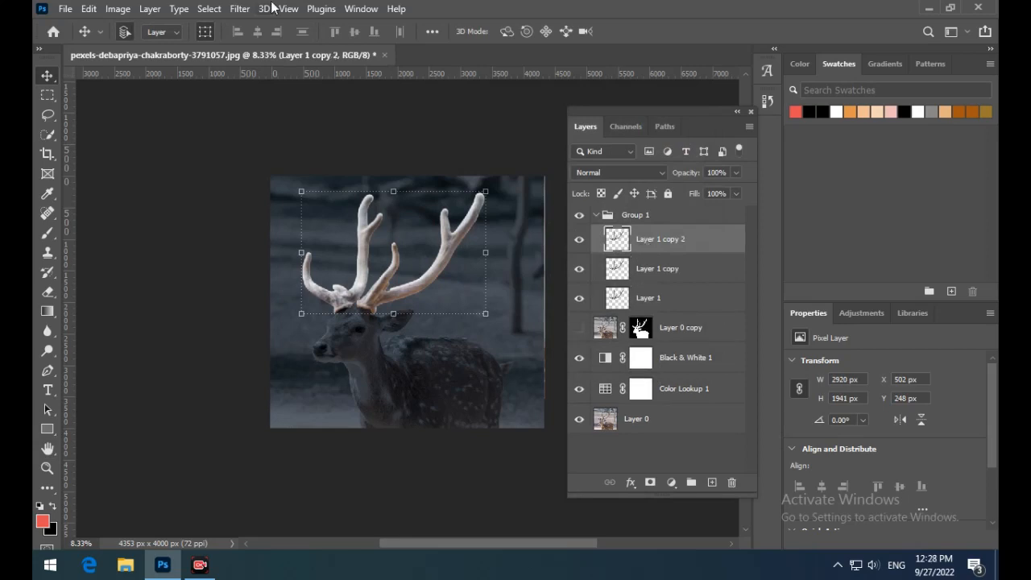
pyautogui.click(239, 8)
pyautogui.moveTo(314, 210)
pyautogui.click(458, 268)
pyautogui.write('100')
pyautogui.click(671, 126)
# - Duplicate Layer 1 copy 2 and apply another Gaussian Blur to the new antler glow layer
pyautogui.hotkey('ctrl', 'j')
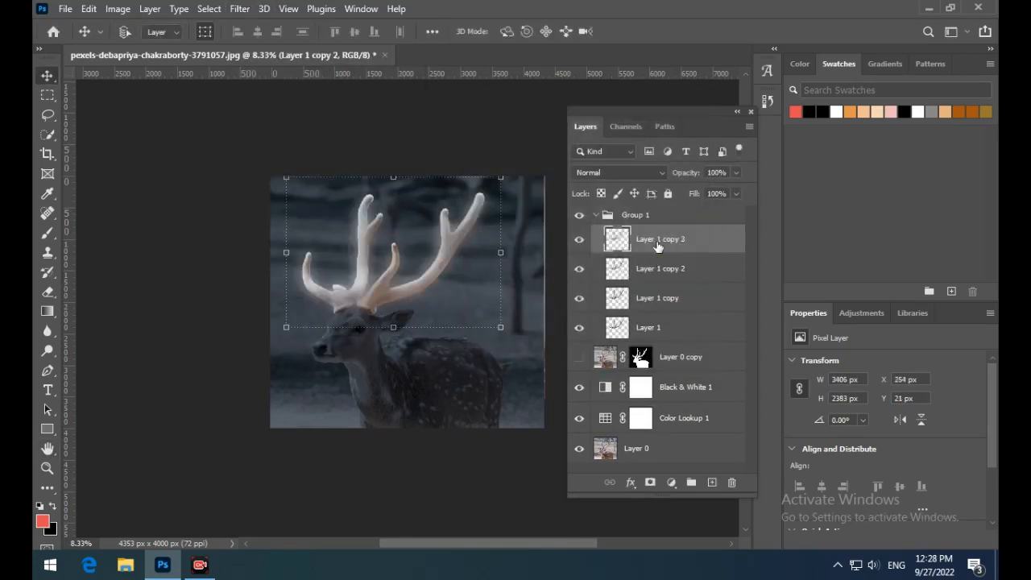
pyautogui.click(239, 8)
pyautogui.click(461, 270)
pyautogui.click(671, 128)
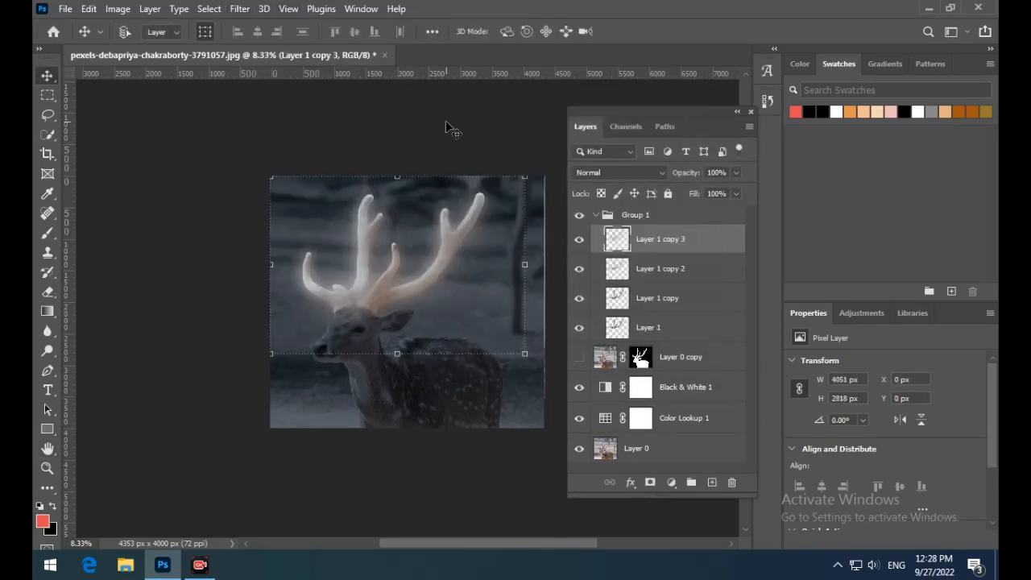
# - Duplicate Layer 1 copy 3 and apply a Gaussian Blur with a 500-pixel radius to spread the antler glow
pyautogui.hotkey('ctrl', 'j')
pyautogui.click(239, 8)
pyautogui.moveTo(346, 211)
pyautogui.click(459, 270)
pyautogui.write('500')
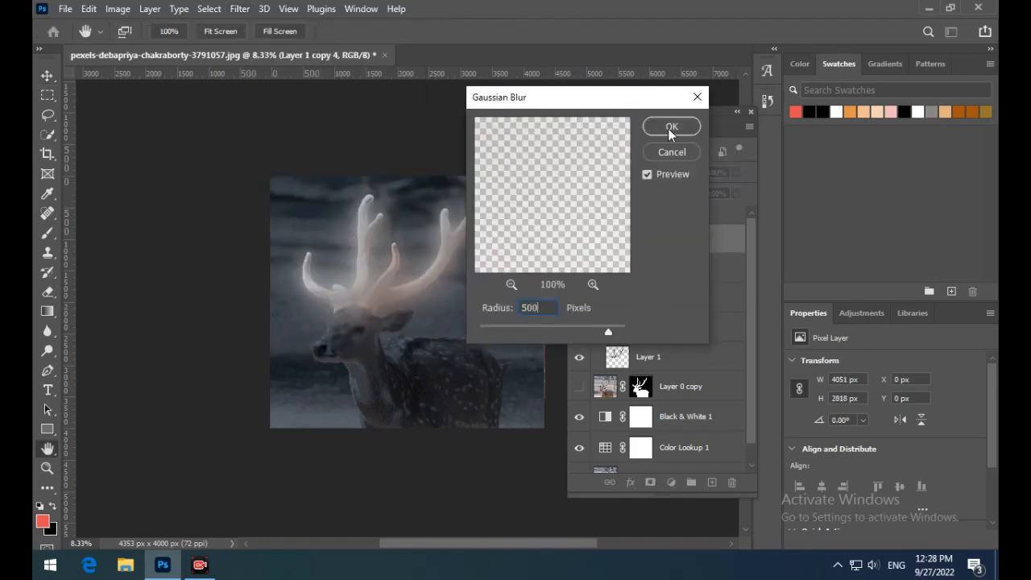
pyautogui.click(671, 130)
pyautogui.moveTo(578, 270); pyautogui.dragTo(578, 358)
pyautogui.moveTo(579, 268); pyautogui.dragTo(579, 357)
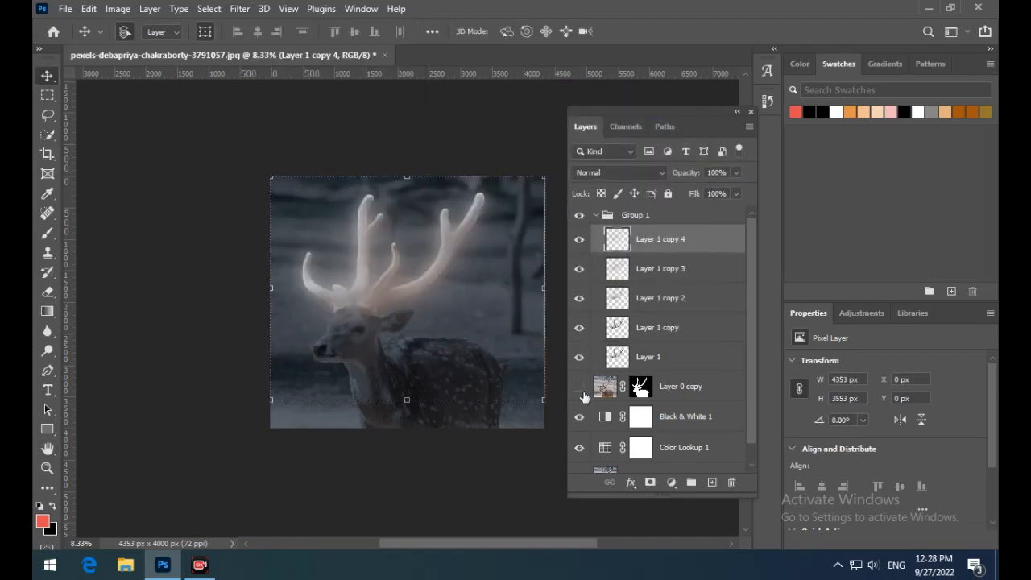
pyautogui.click(181, 153)
pyautogui.click(579, 388)
pyautogui.click(579, 388)
# - Add a colorized Hue/Saturation adjustment clipped to Group 1 with Hue 36, Saturation 60 and Lightness +16
pyautogui.click(596, 216)
pyautogui.click(665, 216)
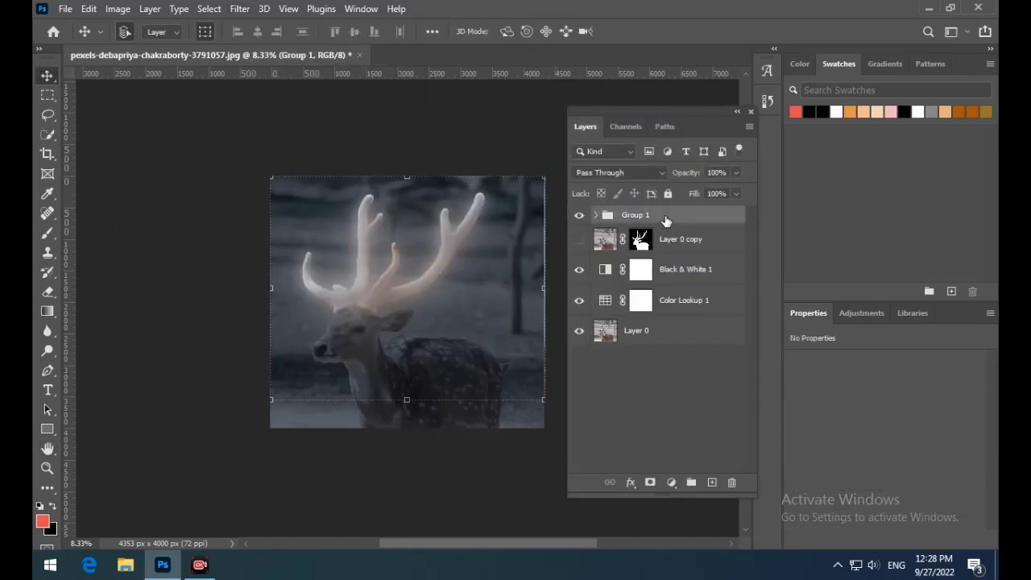
pyautogui.click(672, 482)
pyautogui.click(685, 332)
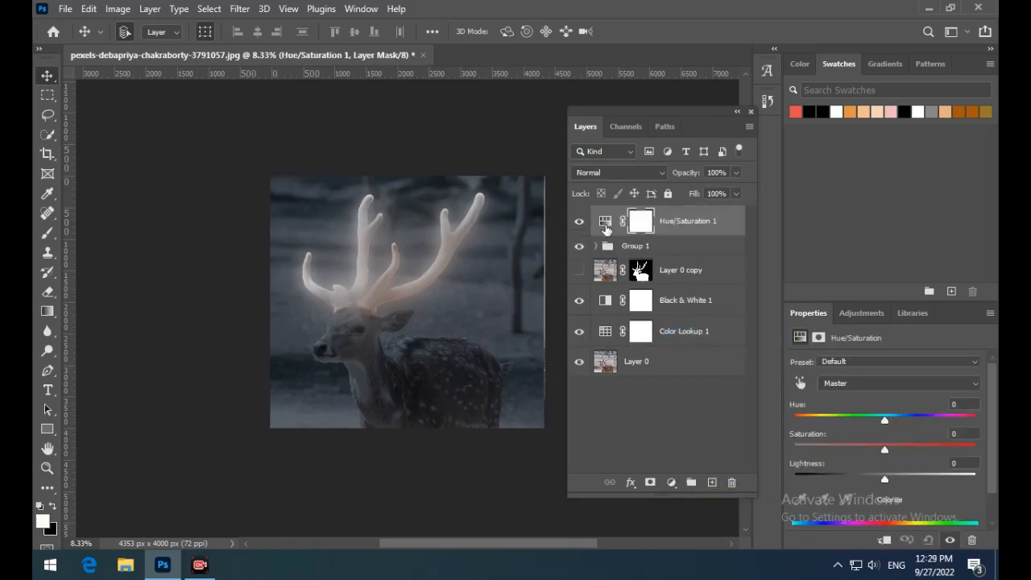
pyautogui.click(869, 499)
pyautogui.moveTo(794, 420); pyautogui.dragTo(930, 450)
pyautogui.moveTo(884, 480); pyautogui.dragTo(863, 479)
pyautogui.click(884, 507)
pyautogui.moveTo(862, 418); pyautogui.dragTo(900, 418)
pyautogui.moveTo(810, 359); pyautogui.dragTo(811, 361)
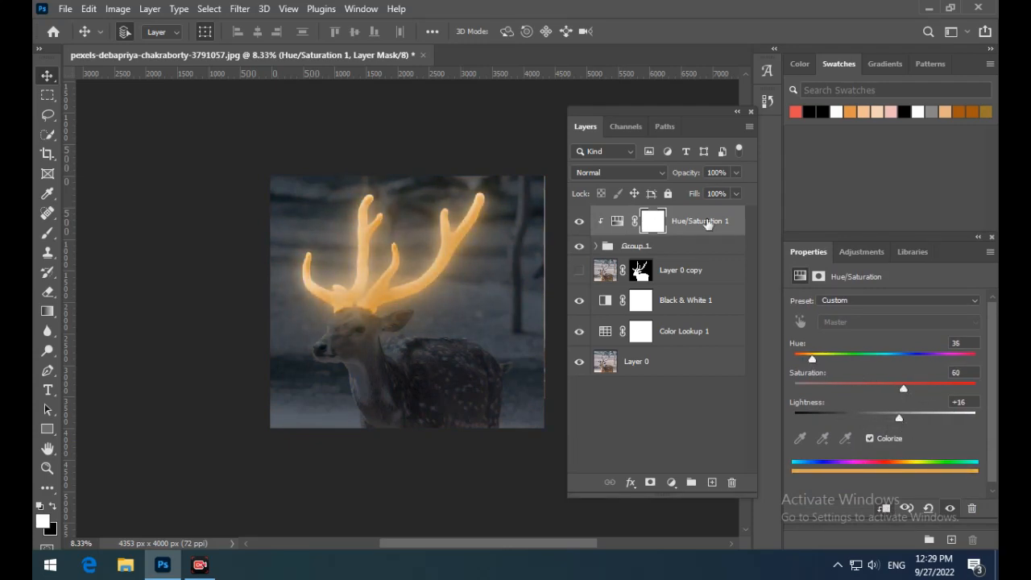
# - Duplicate the Hue/Saturation adjustment, move the original below Group 1 and hide it, show Layer 0 copy, and clip the duplicate to Group 1
pyautogui.hotkey('ctrl', 'j')
pyautogui.moveTo(696, 234); pyautogui.dragTo(618, 300)
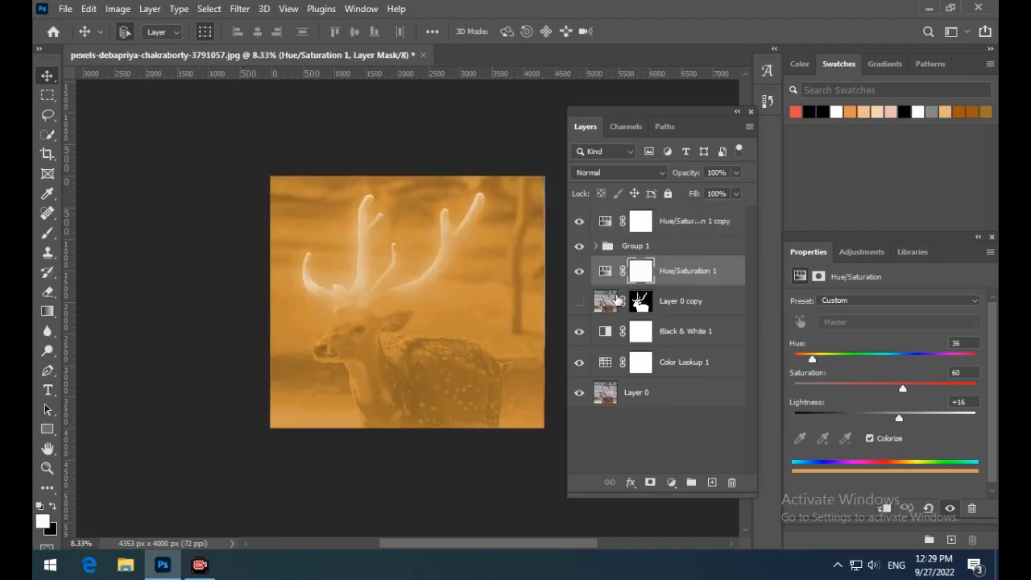
pyautogui.click(580, 300)
pyautogui.click(579, 270)
pyautogui.rightClick(699, 220)
pyautogui.click(757, 290)
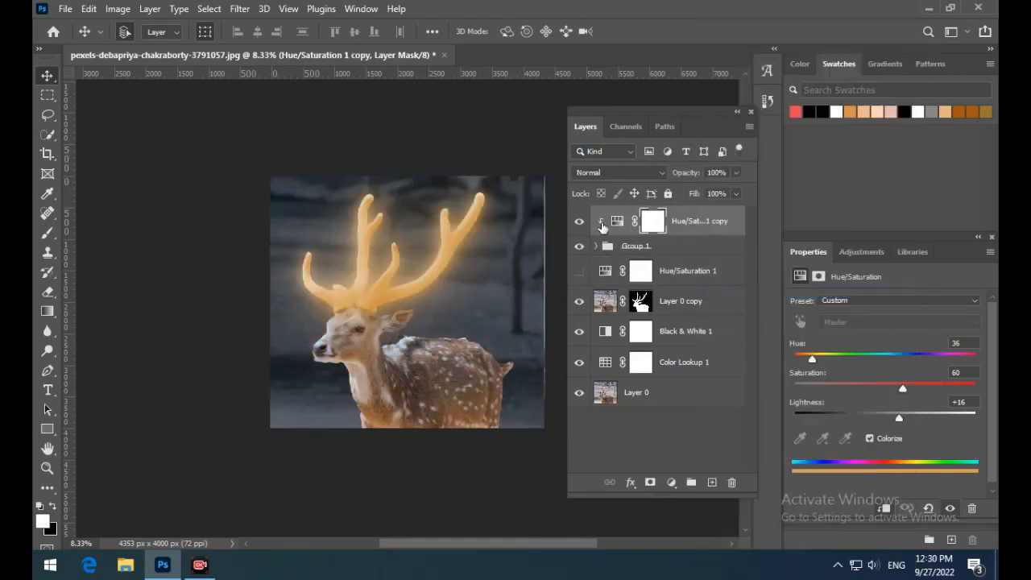
# - Try clipping the Hue/Saturation 1 adjustment to Layer 0 copy and inverting its mask
pyautogui.click(612, 274)
pyautogui.click(579, 274)
pyautogui.rightClick(672, 270)
pyautogui.click(735, 291)
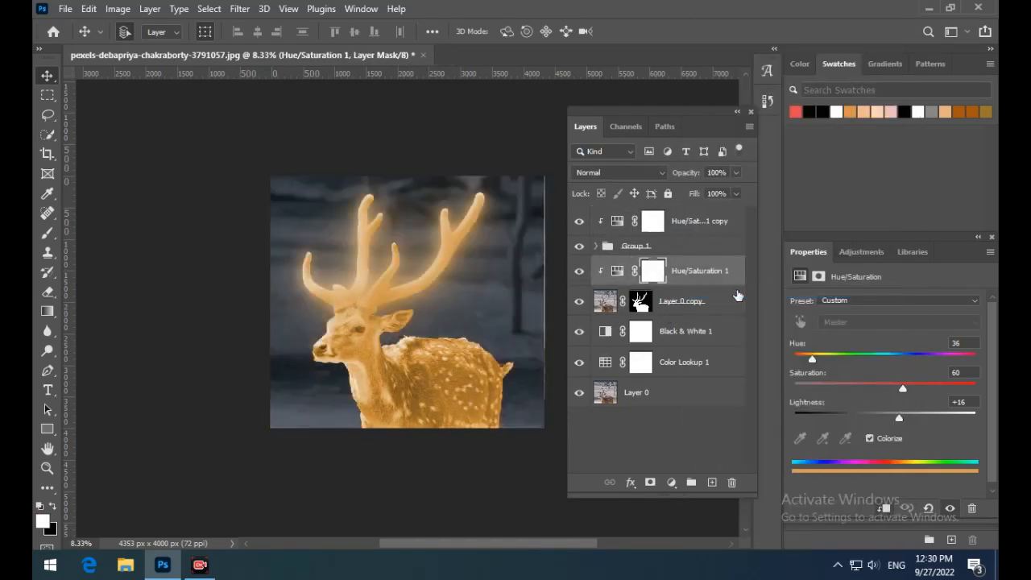
pyautogui.click(653, 277)
pyautogui.hotkey('ctrl', 'i')
pyautogui.hotkey('ctrl', 'z')
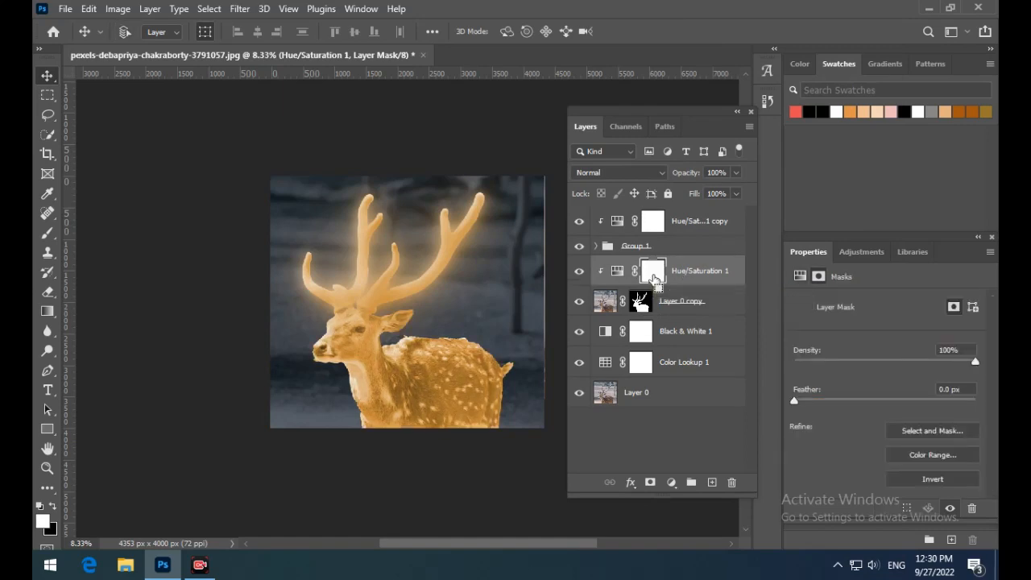
pyautogui.hotkey('ctrl', 'z')
pyautogui.click(579, 270)
# - Add a Levels adjustment clipped to Layer 0 copy with input black 59, midtones 1.04 and output white 168
pyautogui.click(689, 302)
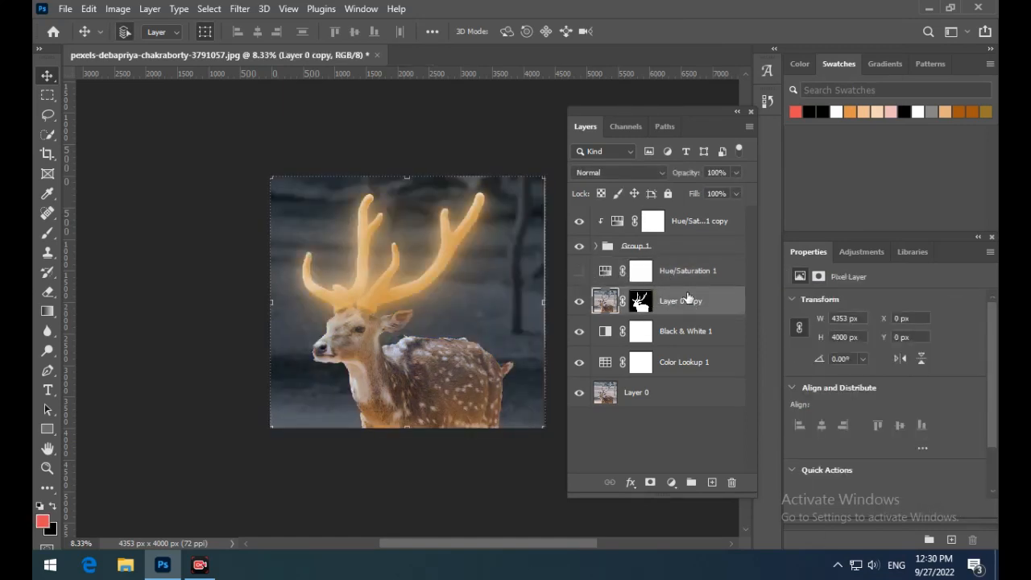
pyautogui.click(672, 481)
pyautogui.click(684, 273)
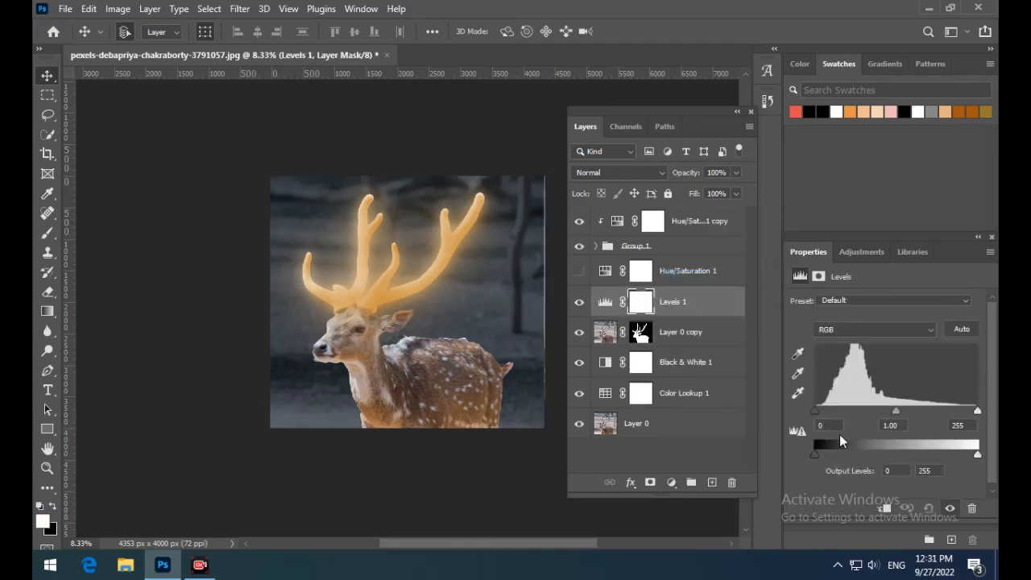
pyautogui.moveTo(977, 455); pyautogui.dragTo(922, 454)
pyautogui.moveTo(896, 412); pyautogui.dragTo(893, 411)
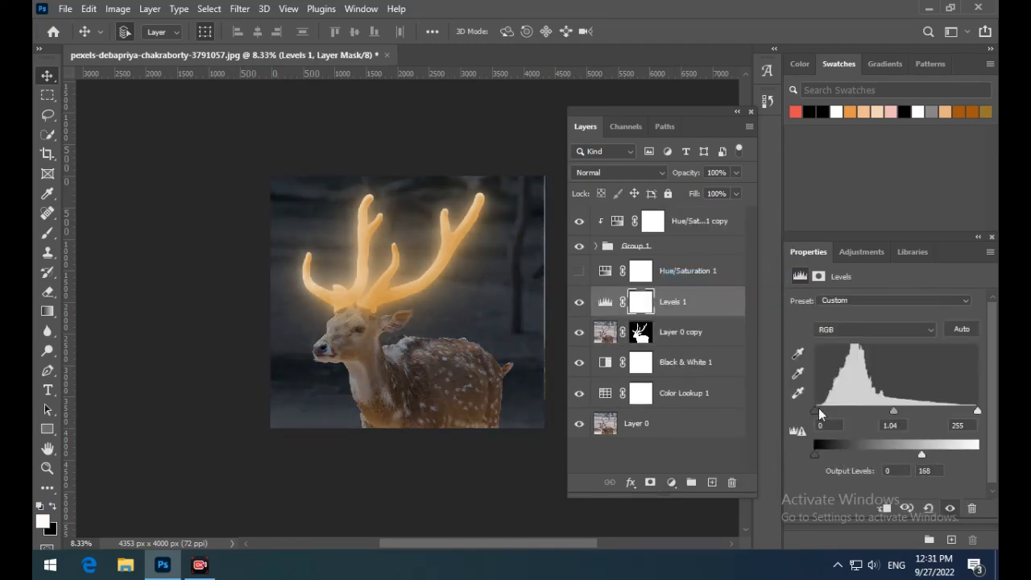
pyautogui.moveTo(815, 411); pyautogui.dragTo(852, 409)
pyautogui.moveTo(975, 412)
pyautogui.mouseDown()
pyautogui.moveTo(950, 411)
pyautogui.moveTo(970, 413)
pyautogui.mouseUp()
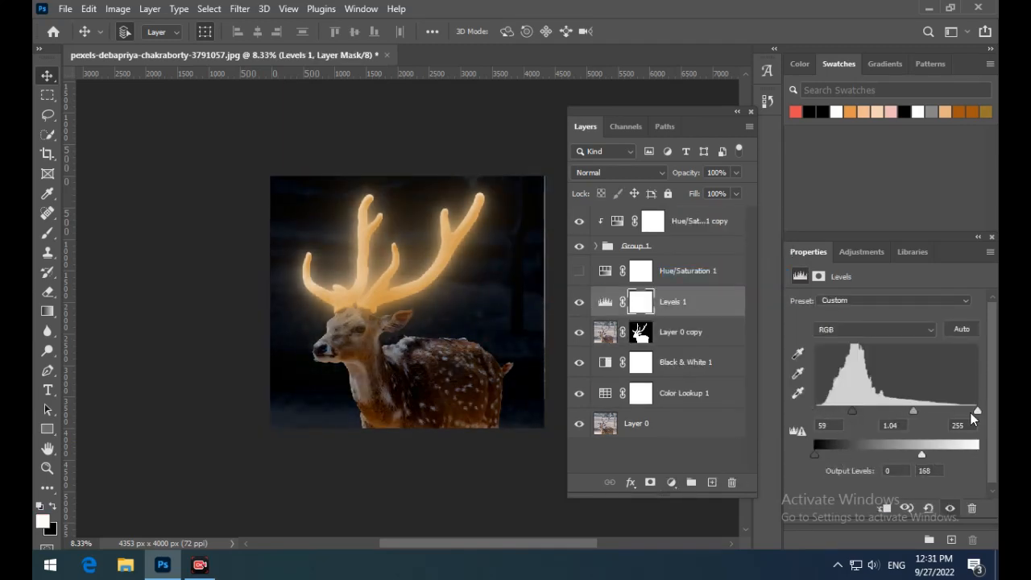
pyautogui.rightClick(669, 301)
pyautogui.click(704, 290)
# - Darken the background with Black & White 1, setting Cyans to -8 and Blues to -125 and adjusting Reds, Yellows and Greens
pyautogui.click(612, 362)
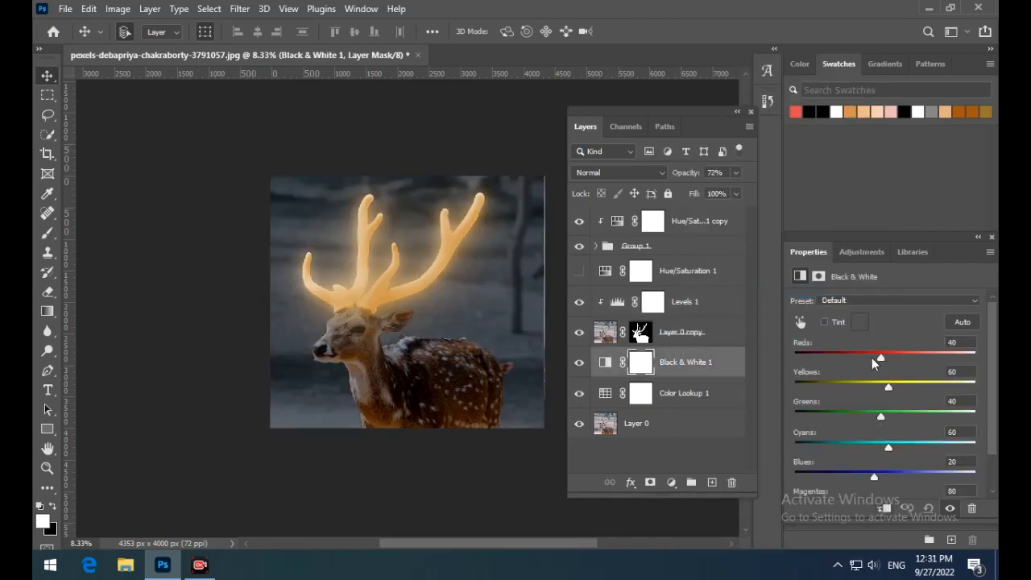
pyautogui.moveTo(873, 475); pyautogui.dragTo(822, 475)
pyautogui.moveTo(888, 447); pyautogui.dragTo(850, 444)
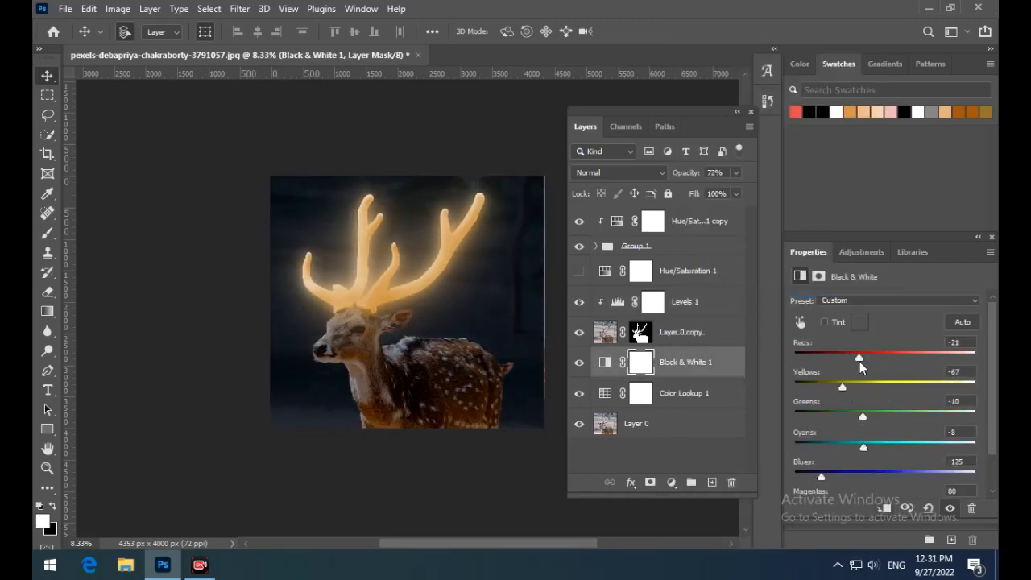
pyautogui.moveTo(843, 387); pyautogui.dragTo(868, 388)
pyautogui.moveTo(862, 416); pyautogui.dragTo(872, 416)
# - Try inverting the Levels 1 layer mask
pyautogui.click(606, 333)
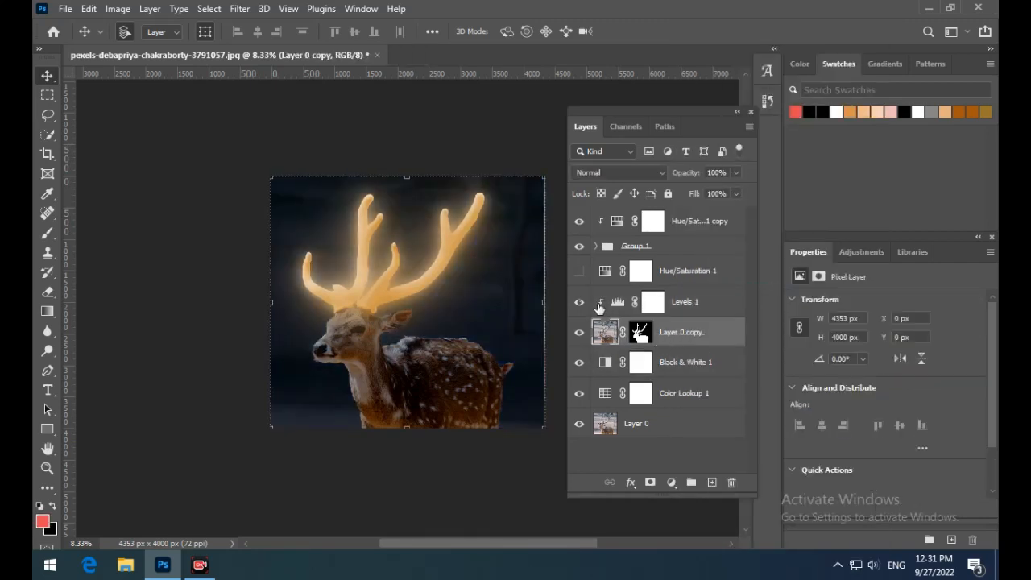
pyautogui.click(652, 301)
pyautogui.hotkey('ctrl', 'i')
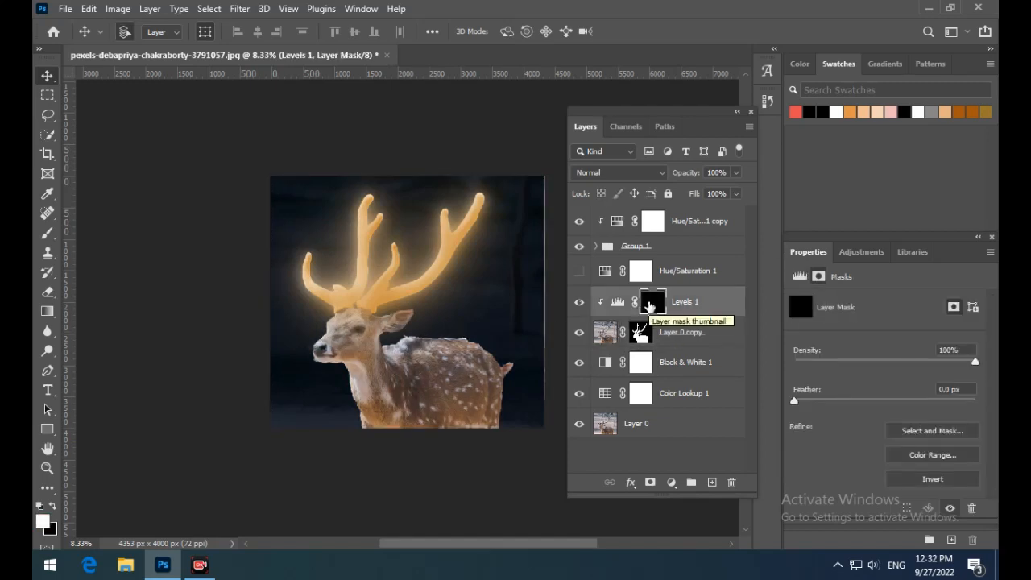
pyautogui.hotkey('ctrl', 'i')
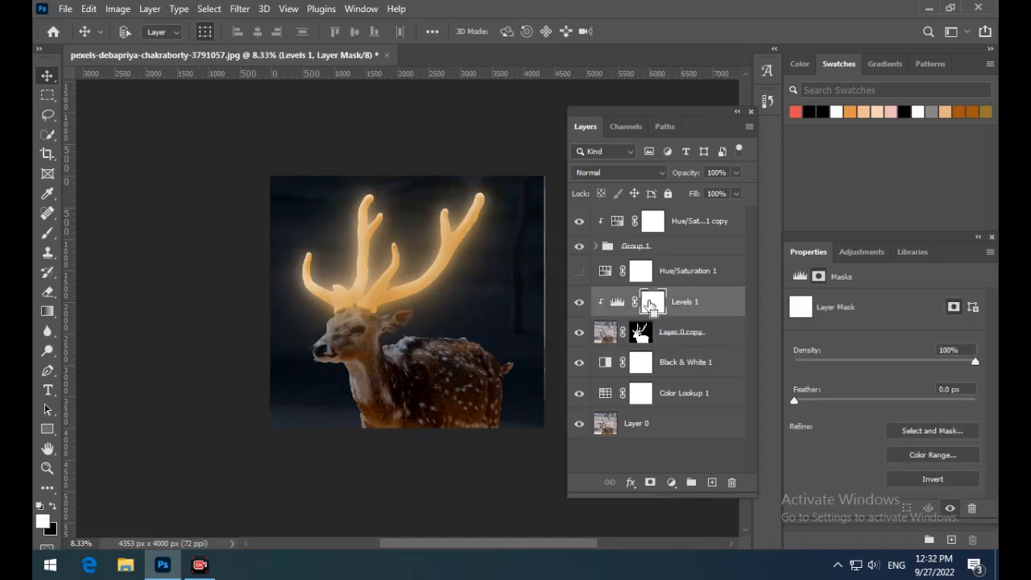
# - Show Hue/Saturation 1, clip it to Layer 0 copy, and paint its inverted mask white over the deer's head and back
pyautogui.click(578, 270)
pyautogui.rightClick(695, 270)
pyautogui.click(751, 293)
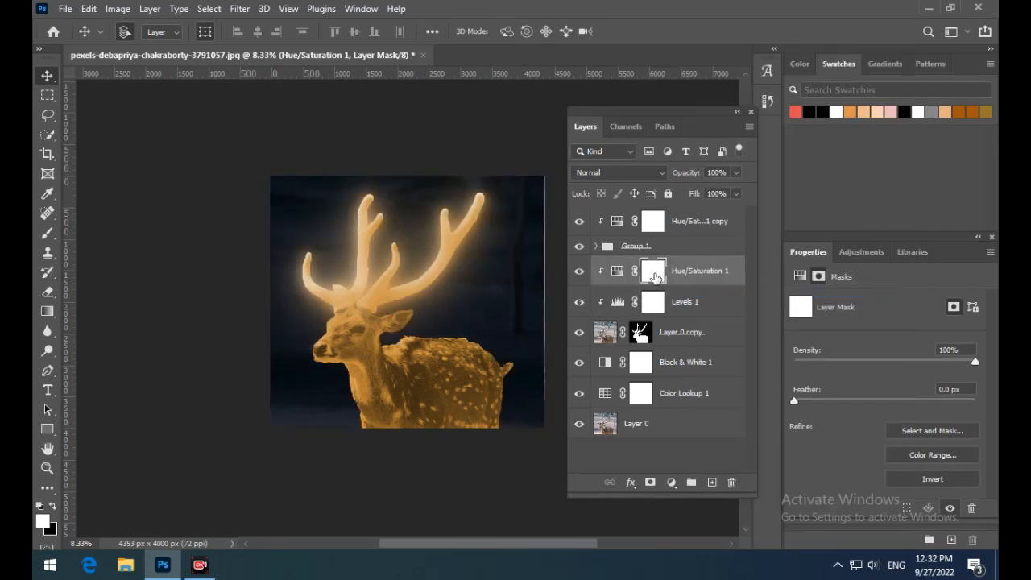
pyautogui.hotkey('ctrl', 'i')
pyautogui.press('b')
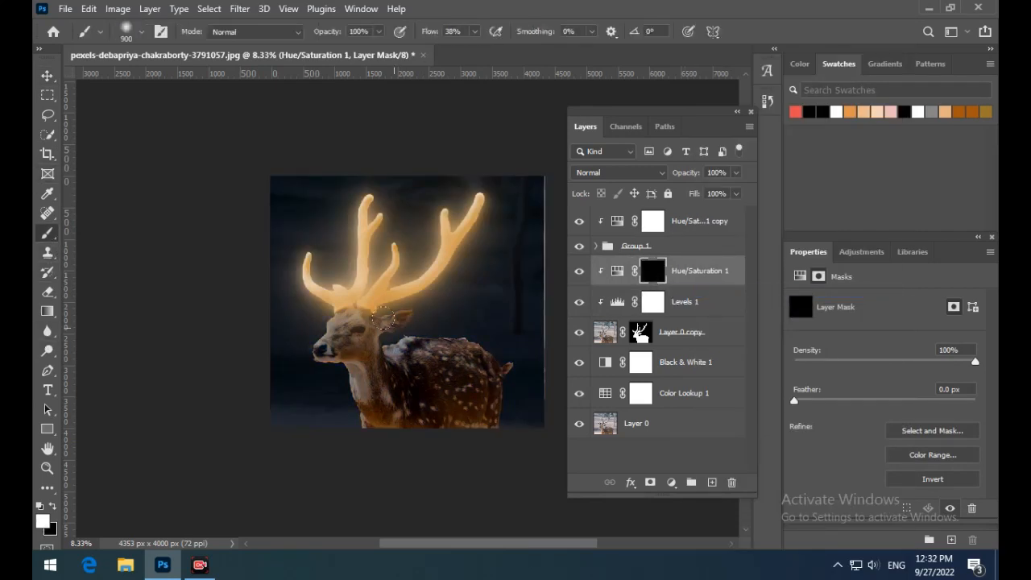
pyautogui.moveTo(399, 339)
pyautogui.mouseDown()
pyautogui.moveTo(355, 362)
pyautogui.moveTo(344, 320)
pyautogui.moveTo(320, 348)
pyautogui.moveTo(328, 358)
pyautogui.moveTo(437, 334)
pyautogui.moveTo(500, 341)
pyautogui.moveTo(539, 367)
pyautogui.mouseUp()
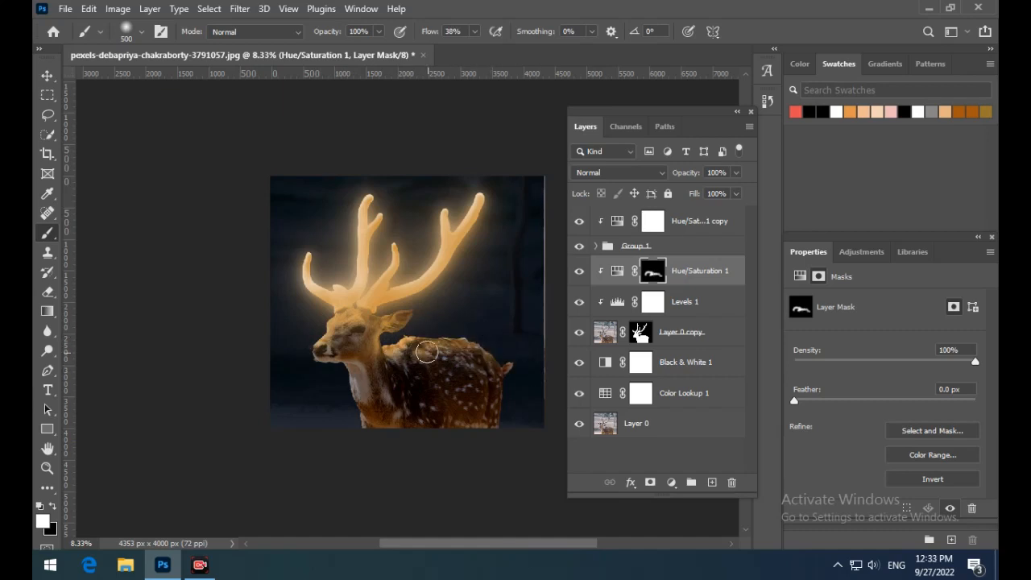
# - Paint black shading over the deer's lower face and body on a new layer clipped to Layer 0 copy, at 79% opacity
pyautogui.click(711, 482)
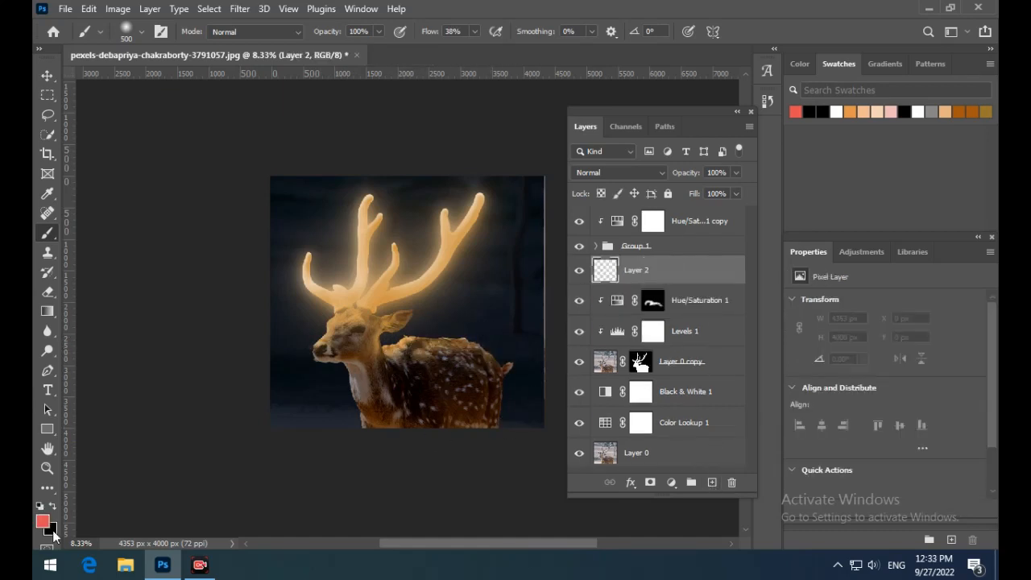
pyautogui.press('d')
pyautogui.moveTo(318, 363)
pyautogui.mouseDown()
pyautogui.moveTo(367, 417)
pyautogui.moveTo(402, 405)
pyautogui.moveTo(362, 397)
pyautogui.moveTo(427, 421)
pyautogui.moveTo(445, 405)
pyautogui.moveTo(389, 381)
pyautogui.moveTo(463, 377)
pyautogui.moveTo(494, 410)
pyautogui.moveTo(396, 373)
pyautogui.moveTo(384, 344)
pyautogui.moveTo(399, 381)
pyautogui.moveTo(394, 432)
pyautogui.mouseUp()
pyautogui.rightClick(678, 272)
pyautogui.click(736, 290)
pyautogui.click(735, 172)
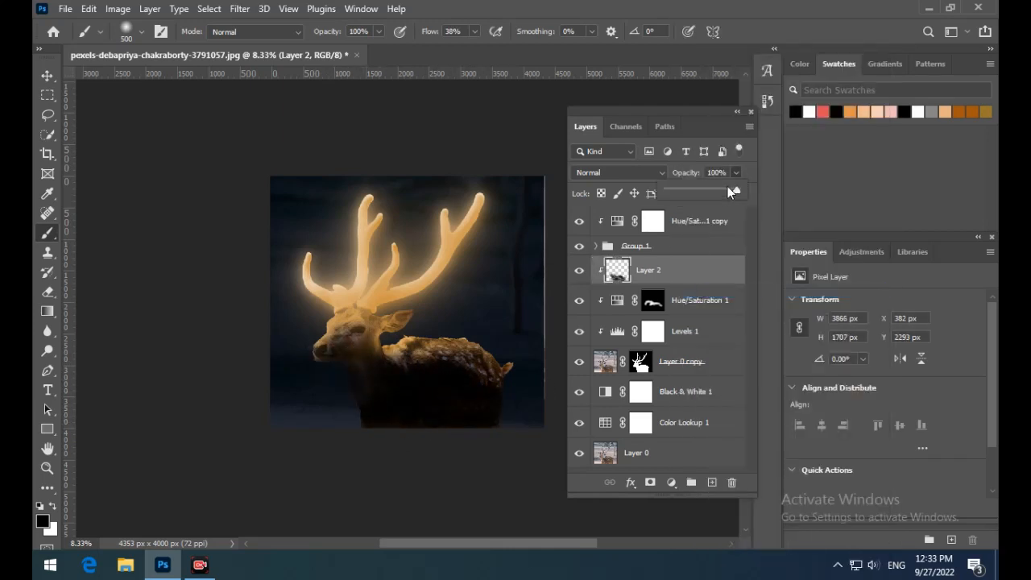
pyautogui.moveTo(727, 186)
pyautogui.mouseDown()
pyautogui.moveTo(708, 189)
pyautogui.moveTo(723, 192)
pyautogui.mouseUp()
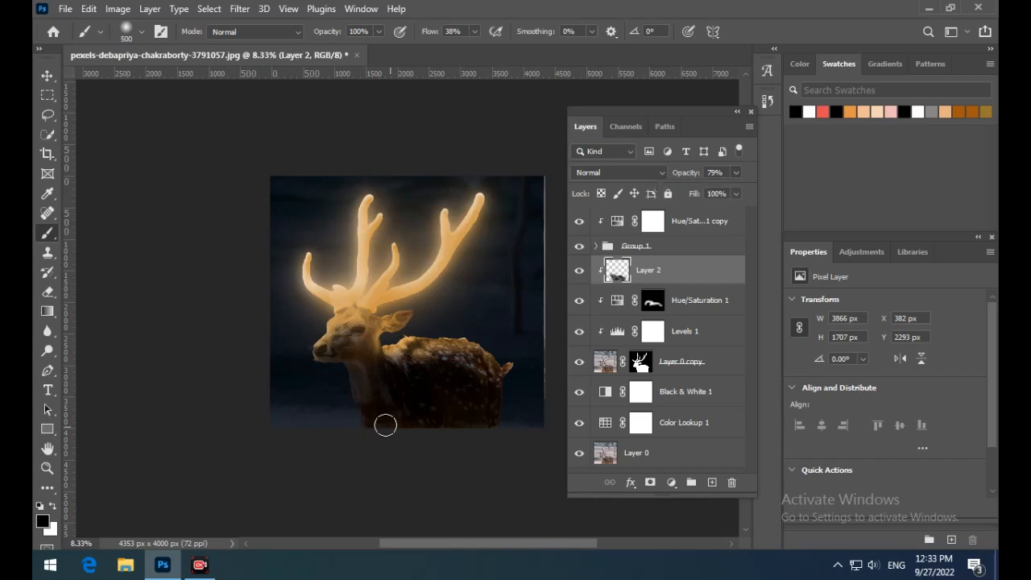
# - Extend the orange light on the deer's face and back by painting white on the Hue/Saturation 1 mask at 22% flow
pyautogui.click(690, 303)
pyautogui.moveTo(475, 33); pyautogui.dragTo(463, 45)
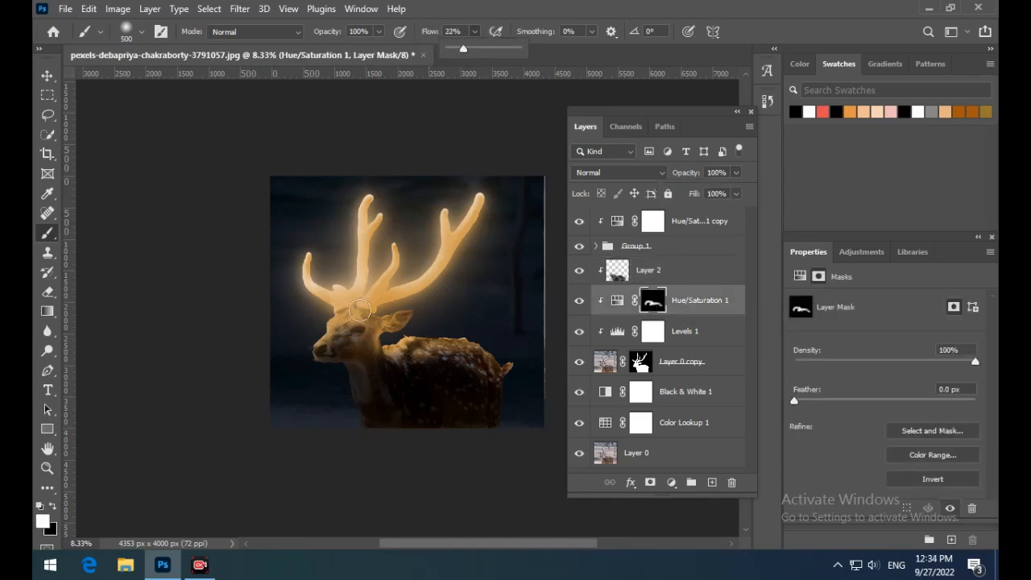
pyautogui.moveTo(385, 349)
pyautogui.mouseDown()
pyautogui.moveTo(501, 353)
pyautogui.moveTo(378, 353)
pyautogui.moveTo(478, 368)
pyautogui.moveTo(387, 355)
pyautogui.mouseUp()
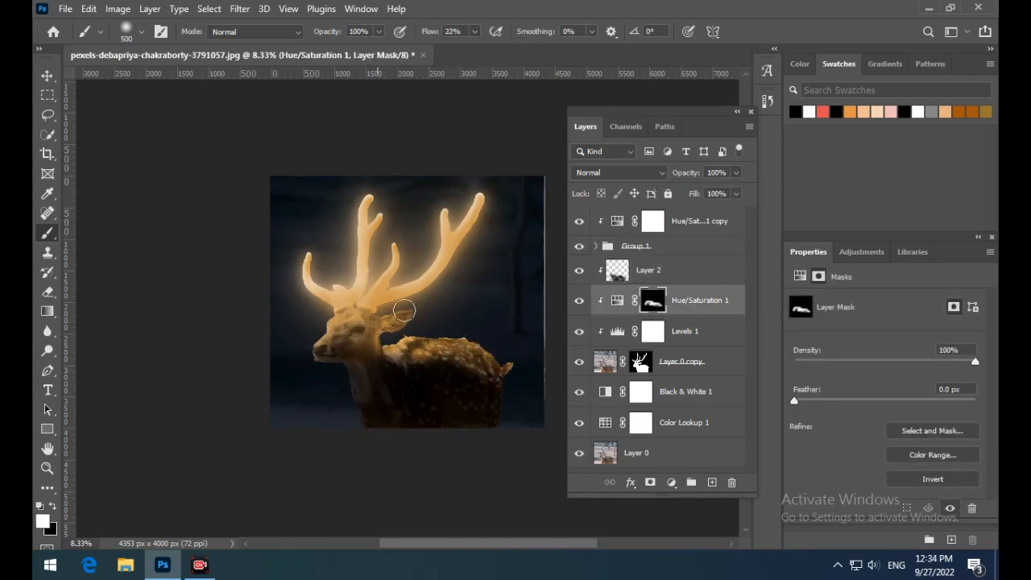
pyautogui.press('v')
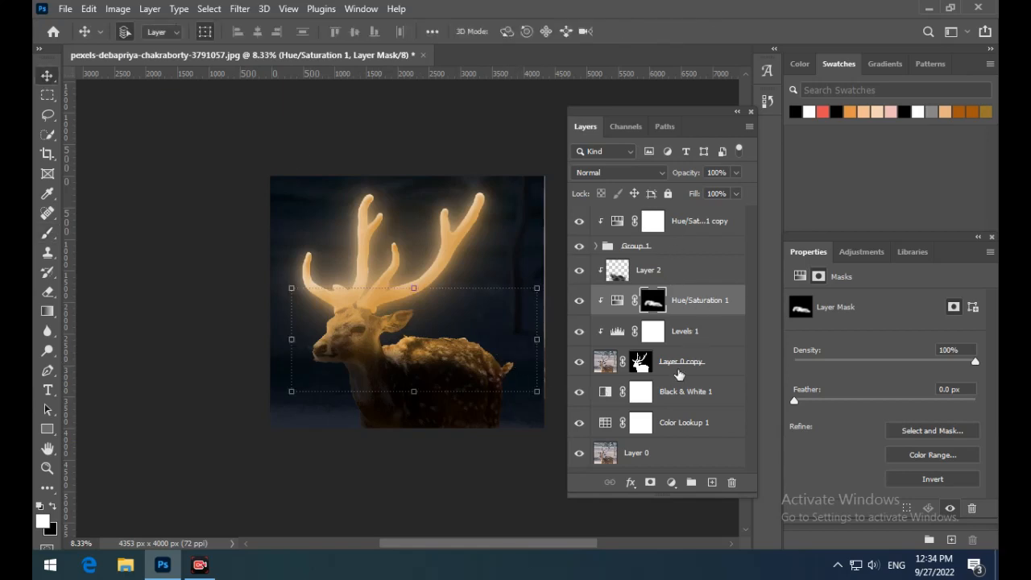
# - Add a Curves adjustment directly above Layer 0 copy and reshape both ends of its curve
pyautogui.click(693, 364)
pyautogui.click(672, 481)
pyautogui.click(731, 290)
pyautogui.moveTo(827, 494)
pyautogui.mouseDown()
pyautogui.moveTo(853, 497)
pyautogui.moveTo(839, 495)
pyautogui.mouseUp()
pyautogui.moveTo(907, 411)
pyautogui.mouseDown()
pyautogui.moveTo(906, 432)
pyautogui.moveTo(907, 417)
pyautogui.mouseUp()
# - Lower the opacity of Levels 1 and set Hue/Saturation 1 to 62% opacity with Hue 32
pyautogui.click(708, 331)
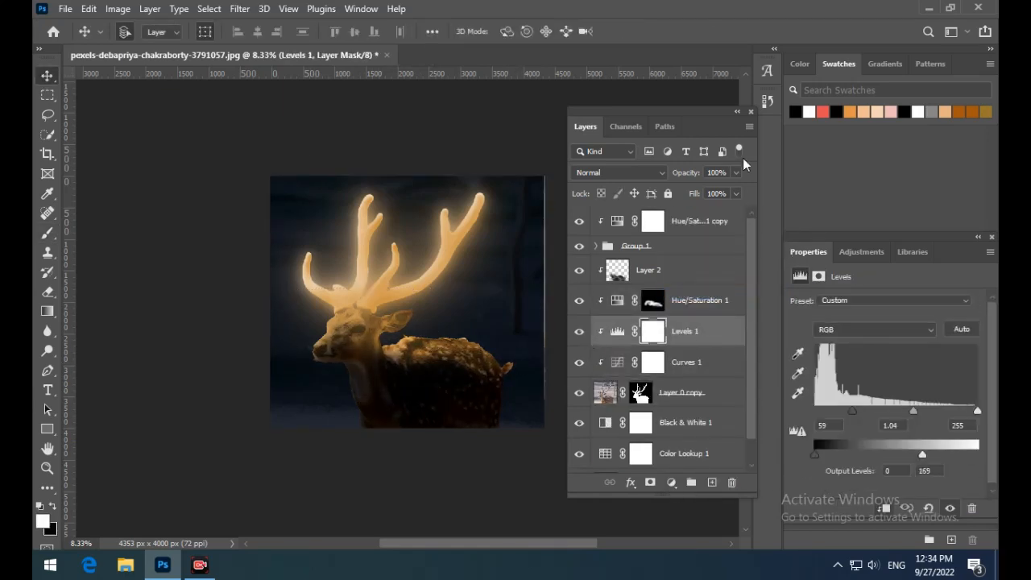
pyautogui.moveTo(735, 173); pyautogui.dragTo(702, 190)
pyautogui.click(711, 364)
pyautogui.click(700, 300)
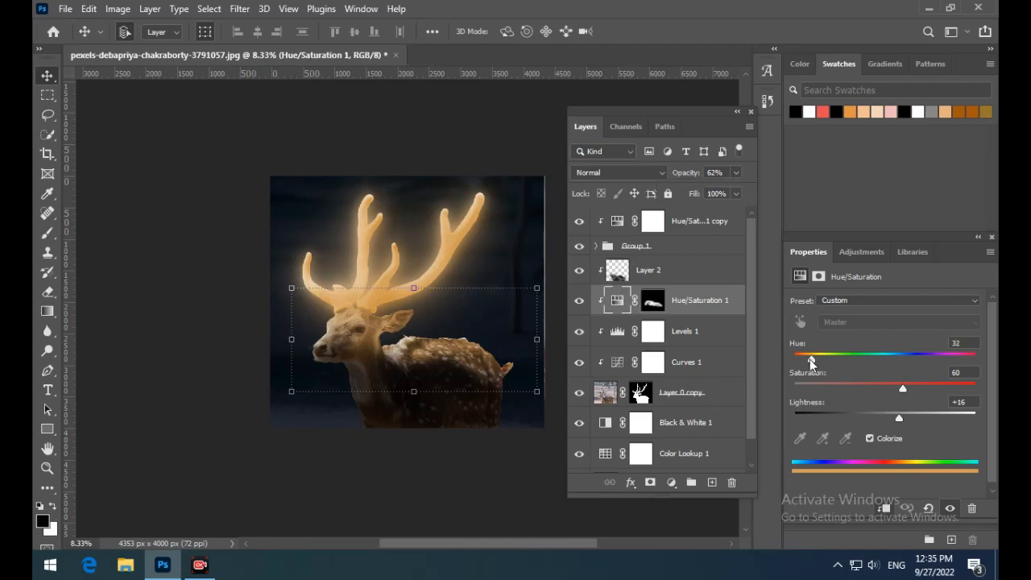
# - Set the Hue/Saturation 1 copy above Group 1 to Hue 30, Saturation 63 and Lightness +8
pyautogui.click(614, 224)
pyautogui.click(616, 223)
pyautogui.moveTo(817, 366); pyautogui.dragTo(811, 363)
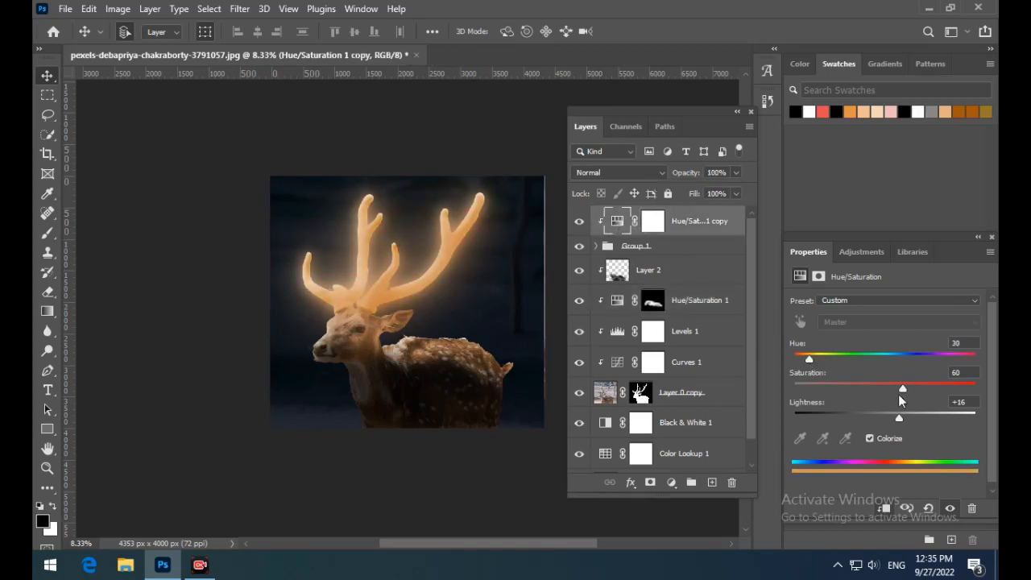
pyautogui.moveTo(899, 417); pyautogui.dragTo(891, 416)
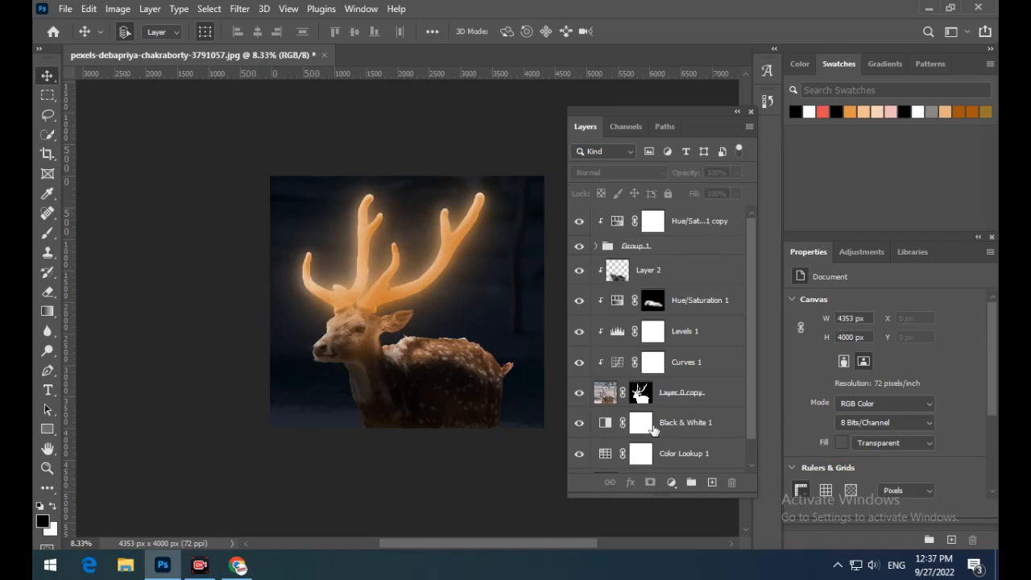
# - Set Black & White 1 to Reds 69, Yellows 44, Greens -137, Cyans 38 and Blues -92
pyautogui.click(653, 430)
pyautogui.moveTo(851, 417); pyautogui.dragTo(817, 418)
pyautogui.moveTo(866, 449)
pyautogui.mouseDown()
pyautogui.moveTo(829, 450)
pyautogui.moveTo(880, 450)
pyautogui.mouseUp()
pyautogui.moveTo(821, 479)
pyautogui.mouseDown()
pyautogui.moveTo(852, 480)
pyautogui.moveTo(835, 482)
pyautogui.mouseUp()
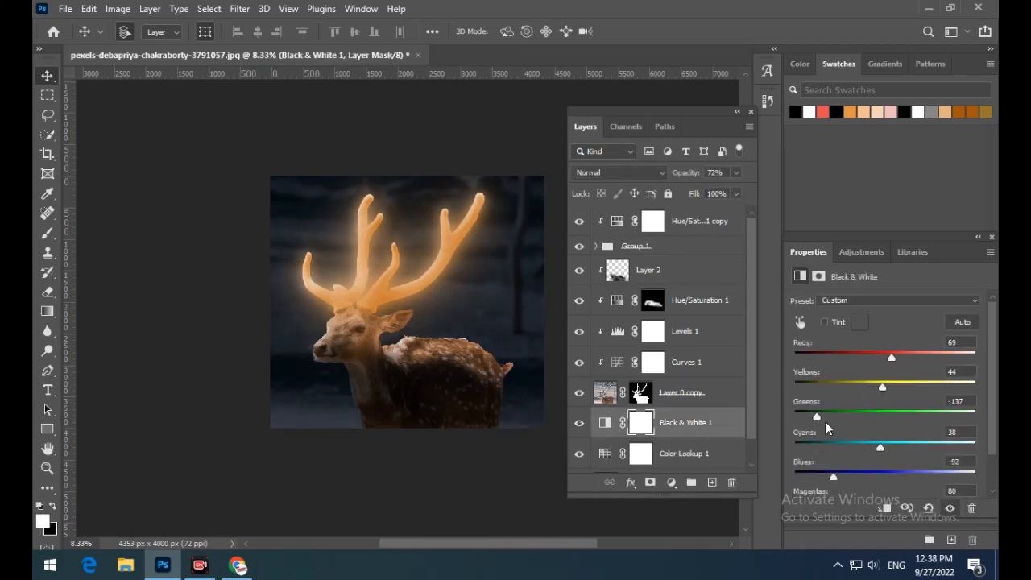
# - Paste the white-specks image as the topmost layer and enlarge it over the antlers to about 3517 by 1977 px
pyautogui.hotkey('ctrl', 'v')
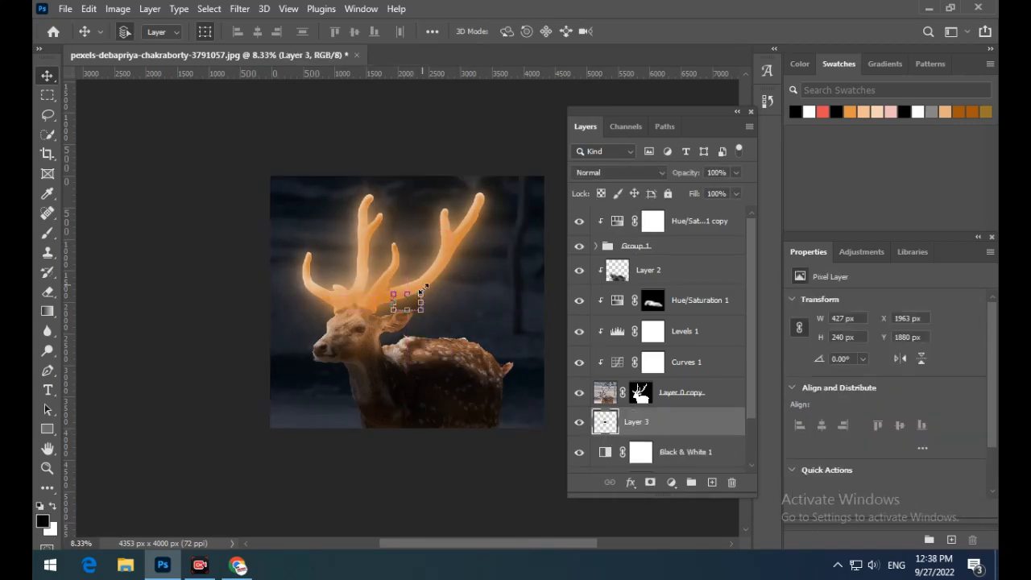
pyautogui.moveTo(695, 418); pyautogui.dragTo(679, 206)
pyautogui.hotkey('ctrl', 't')
pyautogui.moveTo(409, 293); pyautogui.dragTo(418, 172)
pyautogui.moveTo(405, 239); pyautogui.dragTo(401, 242)
pyautogui.press('Return')
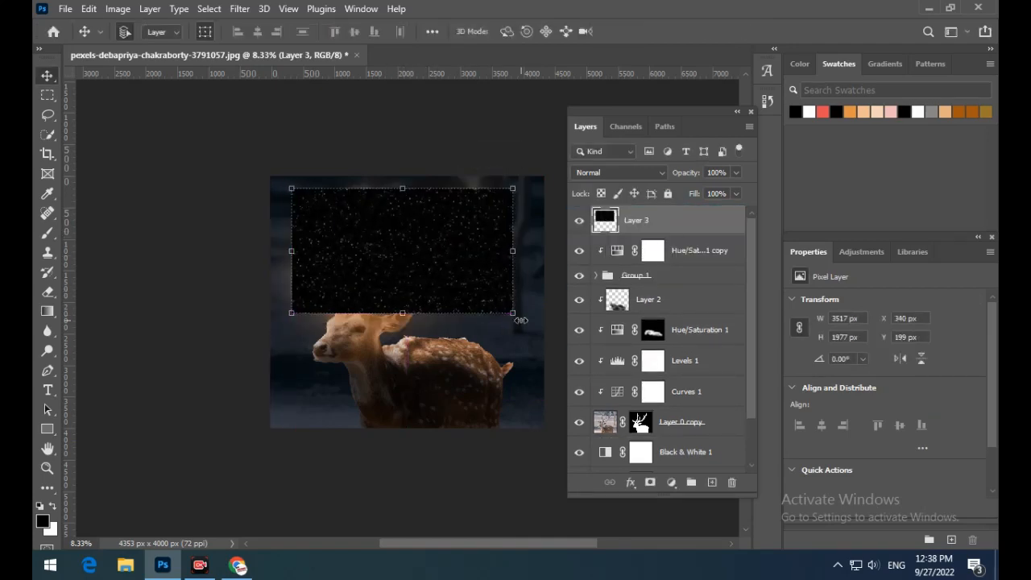
# - Rotate the specks layer counterclockwise over the antlers and set its blend mode to Lighten
pyautogui.moveTo(521, 321); pyautogui.dragTo(538, 270)
pyautogui.moveTo(374, 272)
pyautogui.mouseDown()
pyautogui.moveTo(351, 271)
pyautogui.moveTo(367, 261)
pyautogui.mouseUp()
pyautogui.click(621, 173)
pyautogui.click(588, 288)
pyautogui.press('Return')
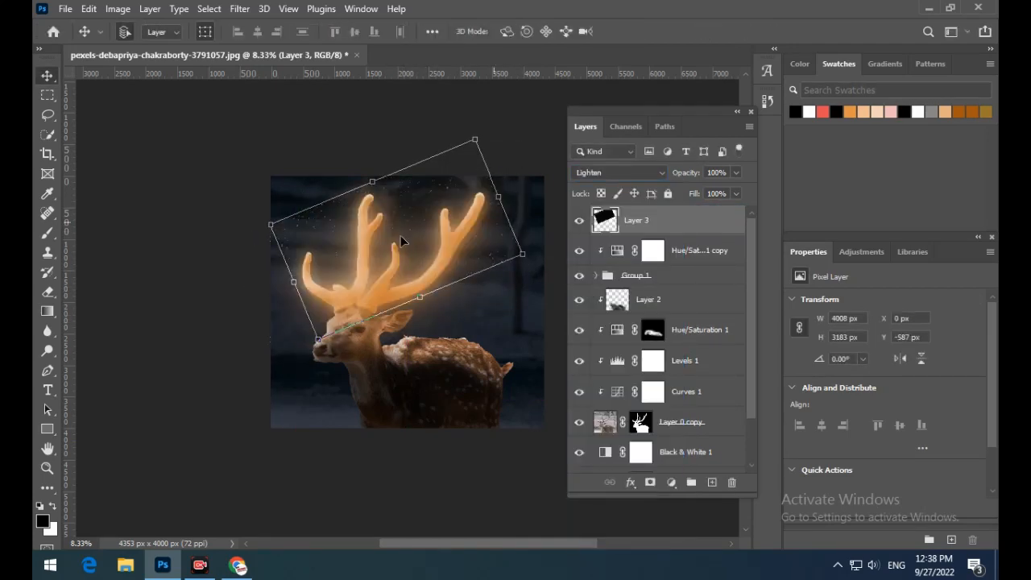
pyautogui.click(413, 151)
pyautogui.click(432, 196)
# - Add an inverted mask to Layer 3 and paint white around the antlers to reveal the specks there
pyautogui.click(650, 482)
pyautogui.hotkey('ctrl', 'i')
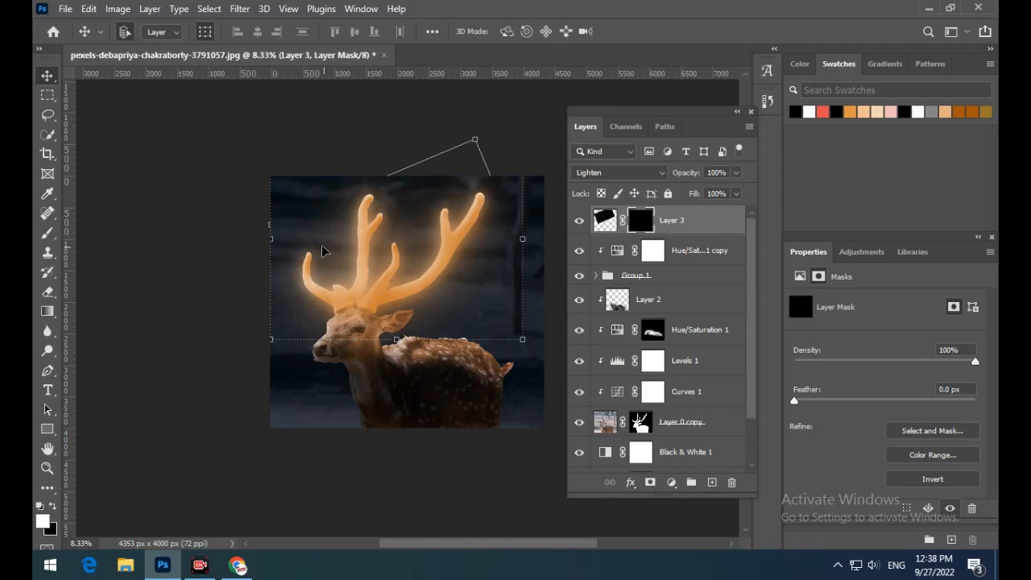
pyautogui.click(49, 235)
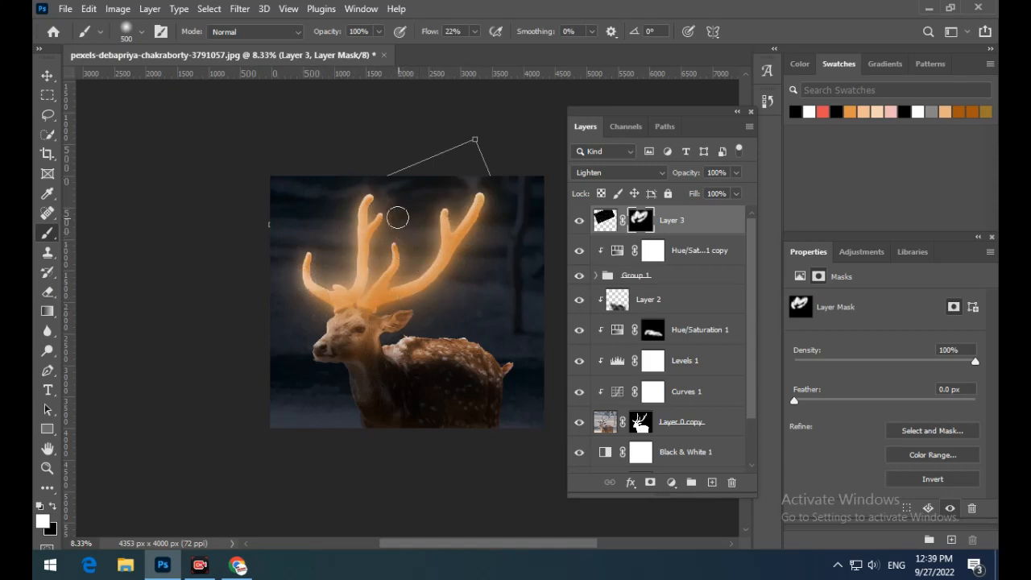
pyautogui.press('v')
pyautogui.click(226, 325)
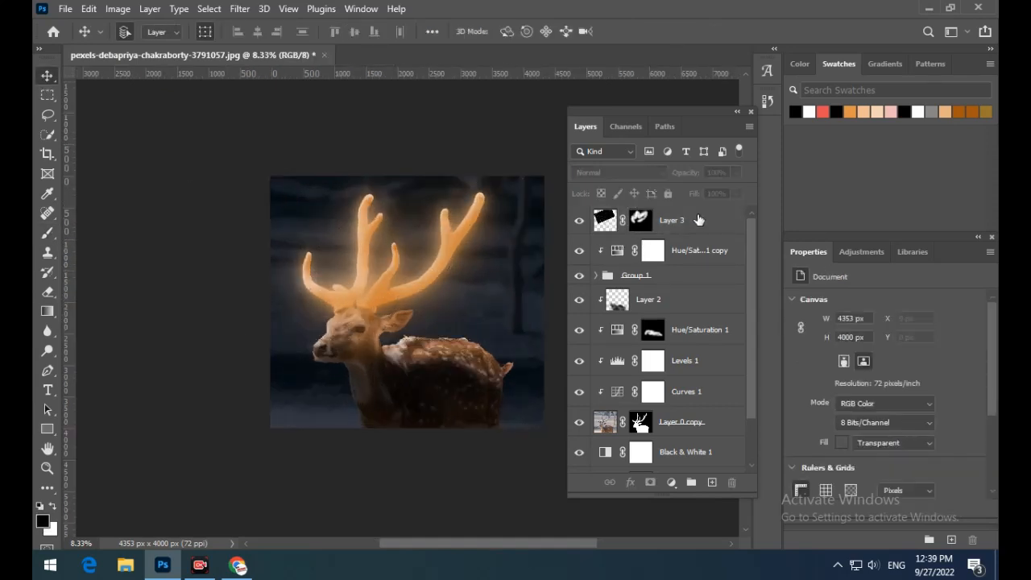
# - Add a Color Lookup adjustment on top using Moonlight.3DL at 30% opacity
pyautogui.click(673, 483)
pyautogui.click(745, 341)
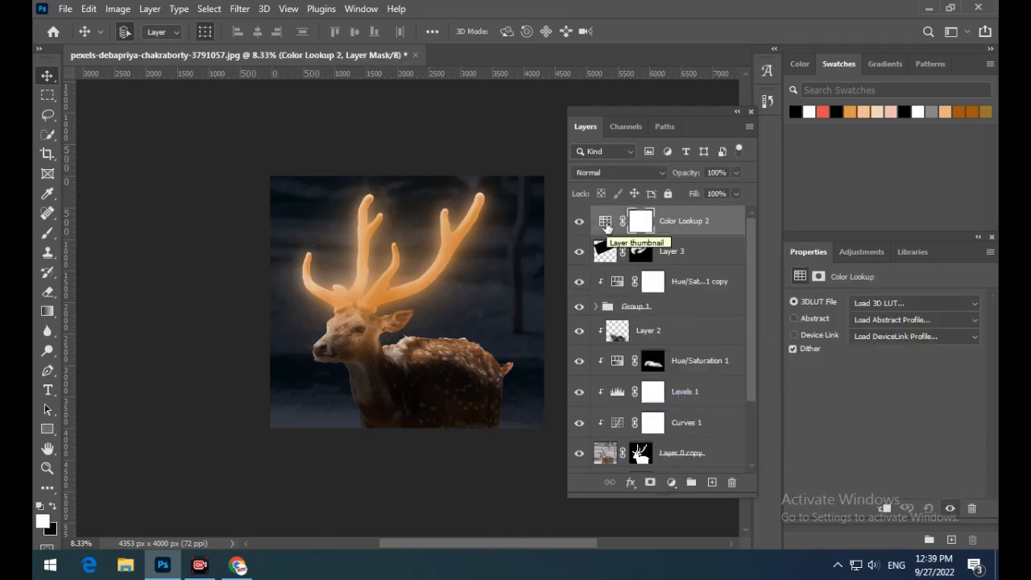
pyautogui.click(918, 297)
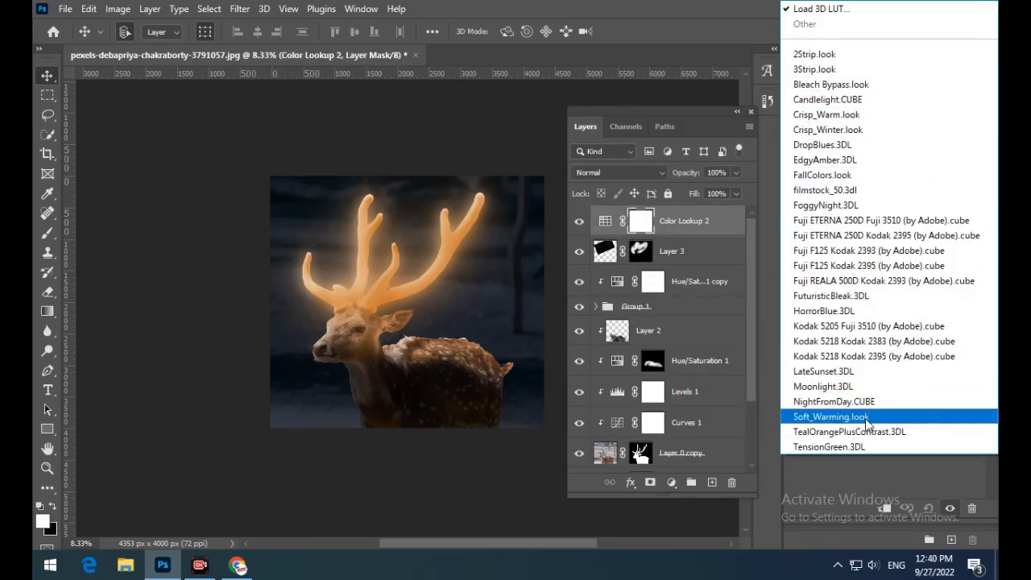
pyautogui.click(868, 386)
pyautogui.moveTo(705, 192); pyautogui.dragTo(689, 190)
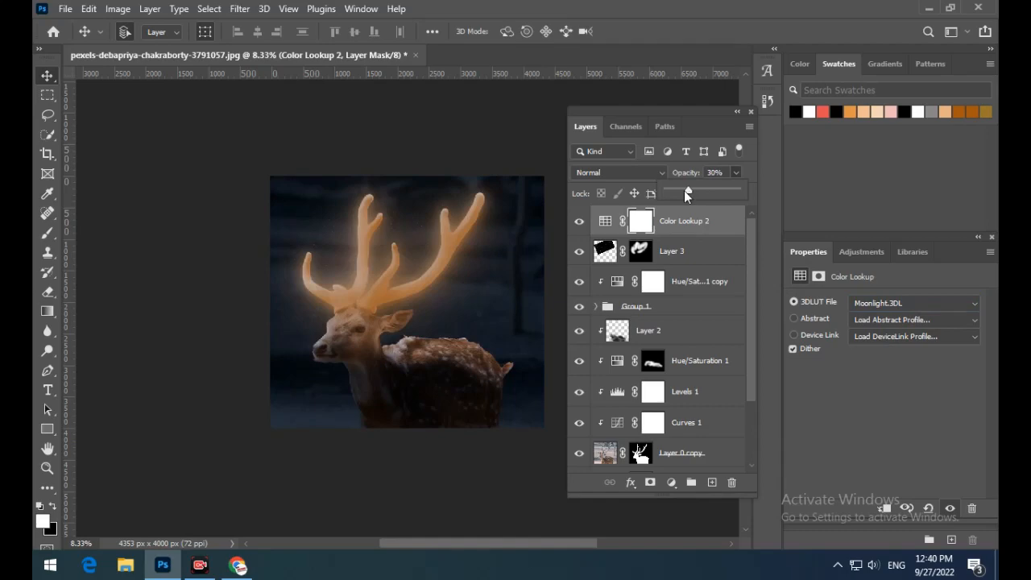
# - Try the FoggyNight.3DL and NightFromDay.CUBE looks on Color Lookup 2
pyautogui.click(926, 306)
pyautogui.click(825, 205)
pyautogui.click(915, 303)
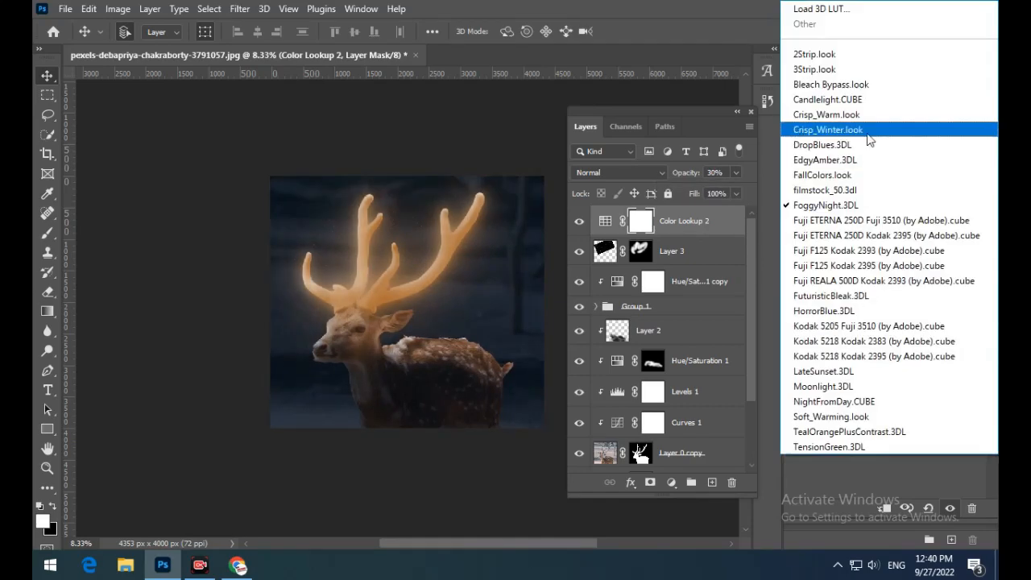
pyautogui.click(846, 401)
# - Try Bleach Bypass.look on Color Lookup 2 with 58% opacity and 84% fill
pyautogui.click(915, 303)
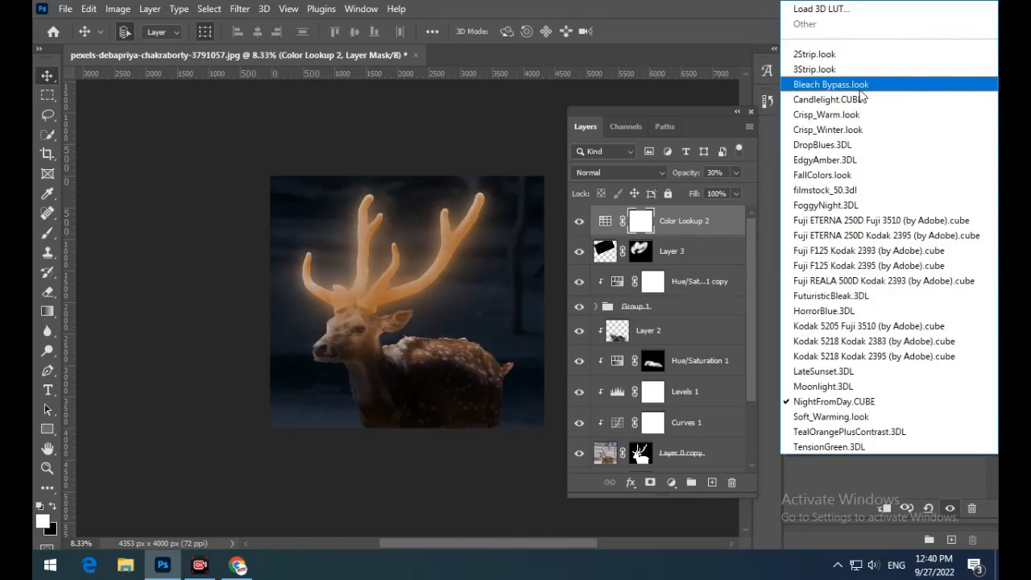
pyautogui.click(830, 84)
pyautogui.moveTo(695, 186); pyautogui.dragTo(725, 211)
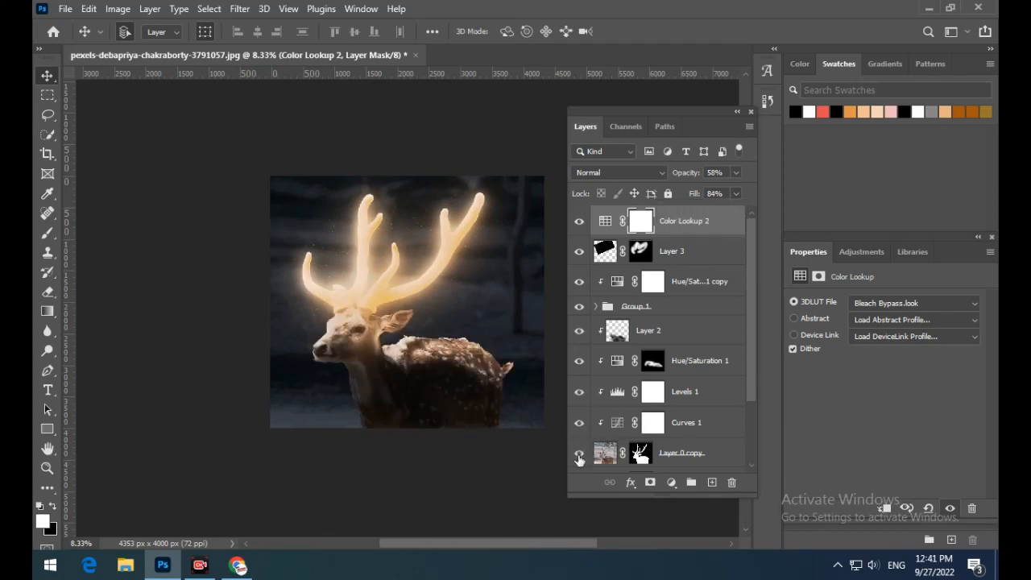
# - Retune Black & White 1 to Reds -56, Yellows -73, Greens -75 and Cyans -27
pyautogui.scroll(-2, 578, 455)
pyautogui.click(579, 397)
pyautogui.click(579, 397)
pyautogui.click(684, 396)
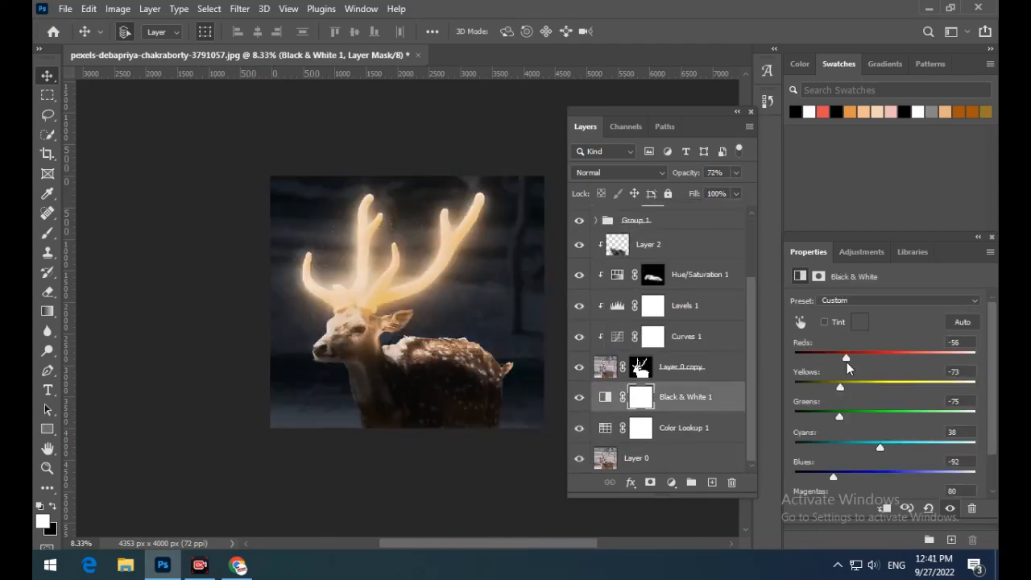
pyautogui.click(856, 448)
# - Try Soft_Warming.look on Color Lookup 2
pyautogui.scroll(3, 718, 232)
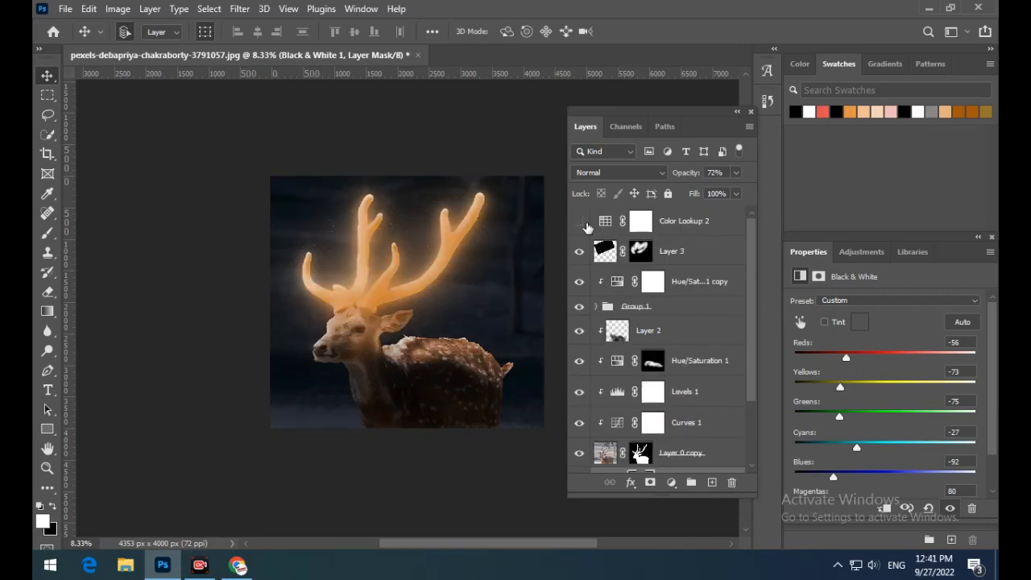
pyautogui.click(654, 225)
pyautogui.click(926, 307)
pyautogui.click(854, 310)
pyautogui.click(855, 309)
pyautogui.click(899, 416)
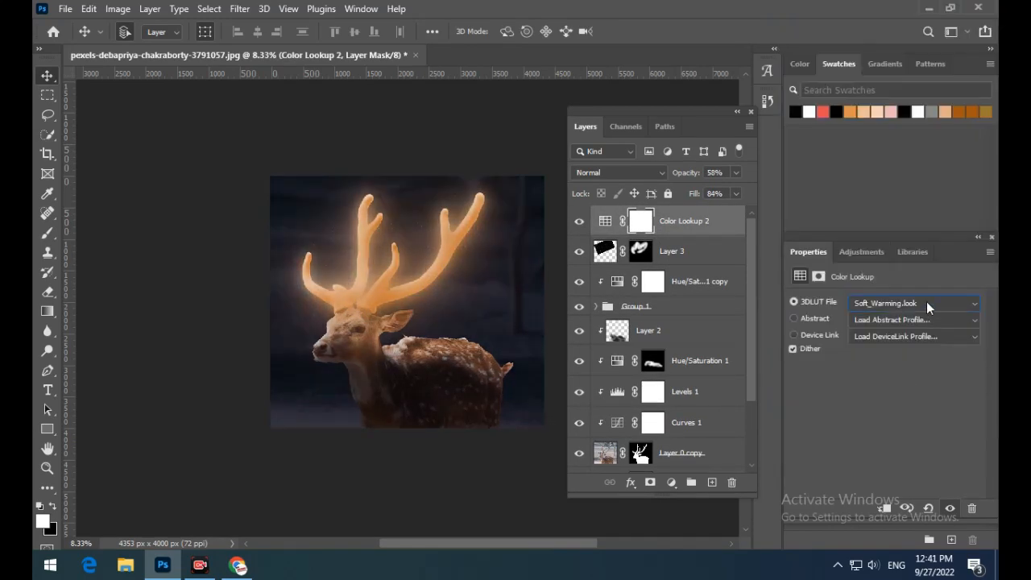
# - Set Color Lookup 2 to FoggyNight.3DL with 100% opacity and 93% fill
pyautogui.click(736, 175)
pyautogui.click(739, 189)
pyautogui.click(736, 194)
pyautogui.click(739, 211)
pyautogui.click(916, 304)
pyautogui.click(877, 207)
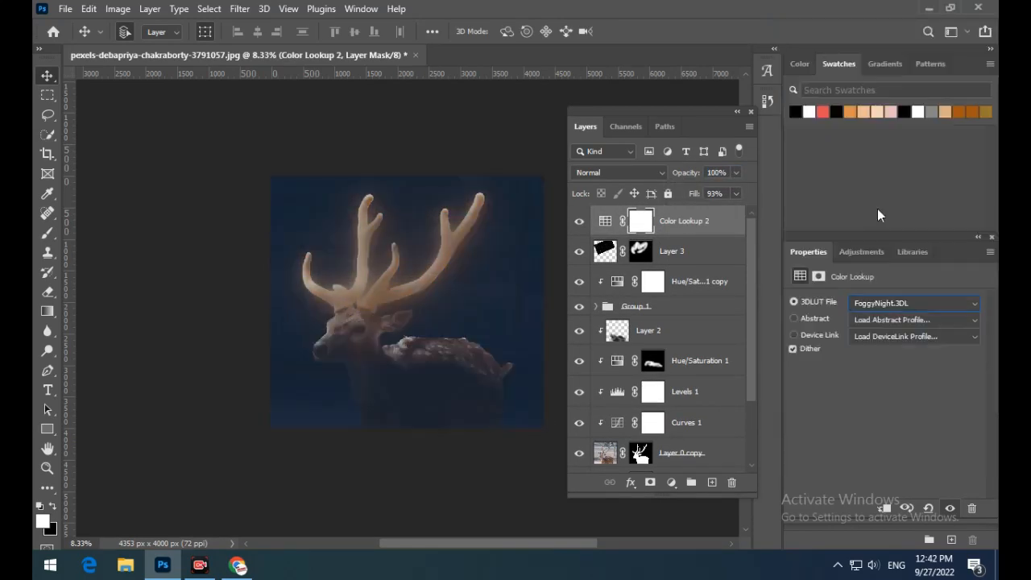
# - Set the Color Lookup 2 adjustment to FallColors.look, then deselect the layer
pyautogui.click(918, 302)
pyautogui.click(877, 177)
pyautogui.click(736, 173)
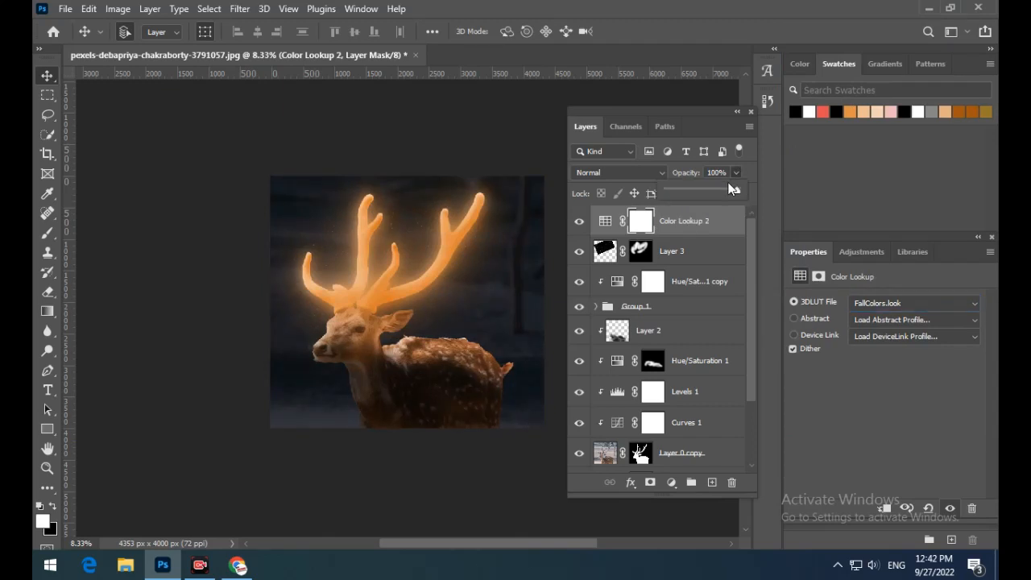
pyautogui.click(215, 279)
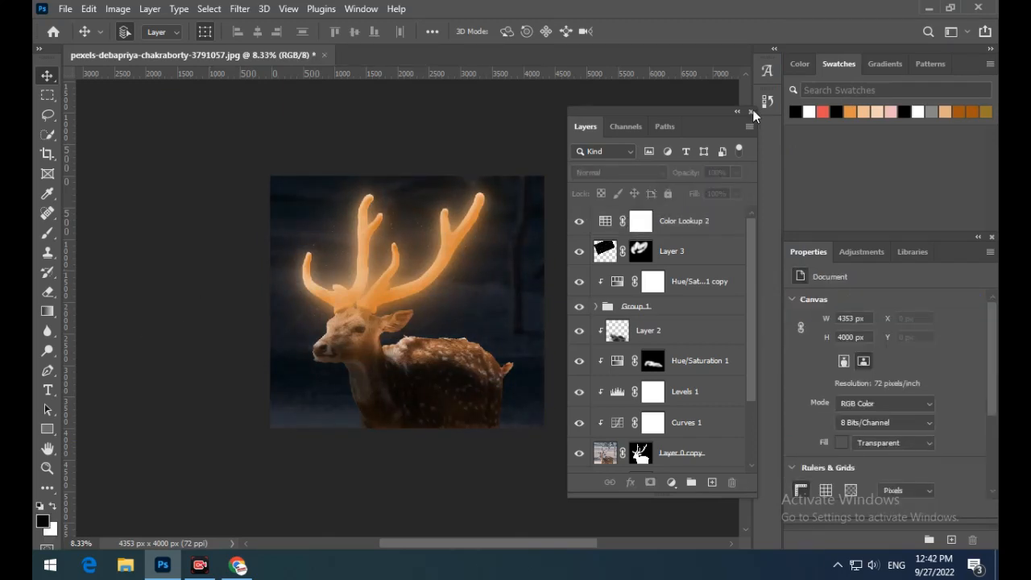
# - Group every layer above Layer 0 and toggle the group's visibility to compare the edit with the original photo
pyautogui.click(681, 232)
pyautogui.moveTo(752, 320); pyautogui.dragTo(752, 388)
pyautogui.keyDown('shift'); pyautogui.click(696, 429); pyautogui.keyUp('shift')
pyautogui.hotkey('ctrl', 'g')
pyautogui.moveTo(679, 113); pyautogui.dragTo(848, 108)
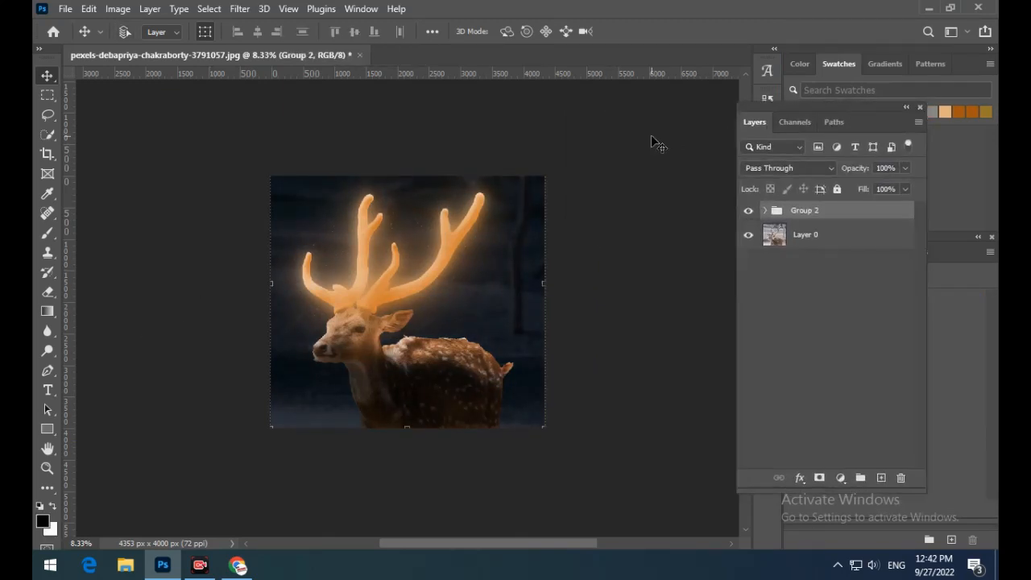
pyautogui.click(749, 211)
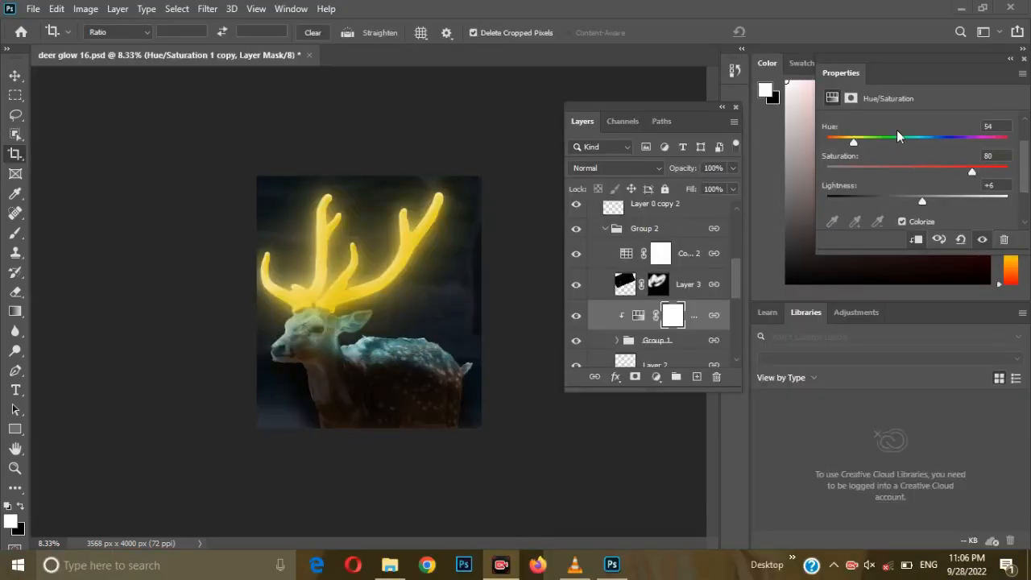
# - Try recoloring the antlers cyan in Hue/Saturation 1 copy with Hue 176, Saturation 65 and Lightness +25
pyautogui.click(909, 142)
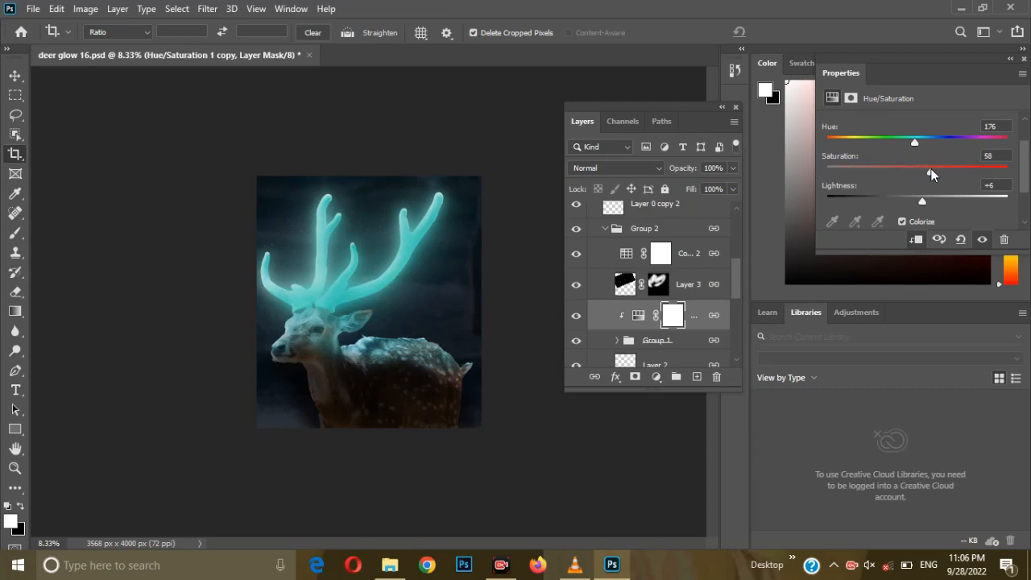
pyautogui.click(954, 200)
pyautogui.moveTo(940, 196); pyautogui.dragTo(939, 195)
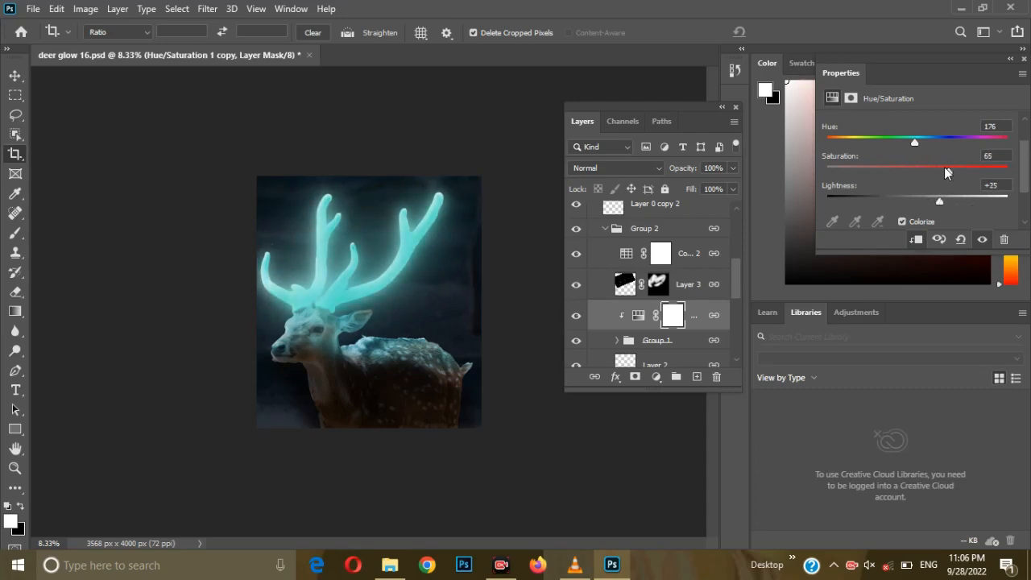
# - Try Hue 177, Saturation 53 and Lightness -12 on Hue/Saturation 1 for the light on the deer's back
pyautogui.moveTo(735, 264); pyautogui.dragTo(734, 300)
pyautogui.click(576, 244)
pyautogui.click(576, 244)
pyautogui.click(638, 244)
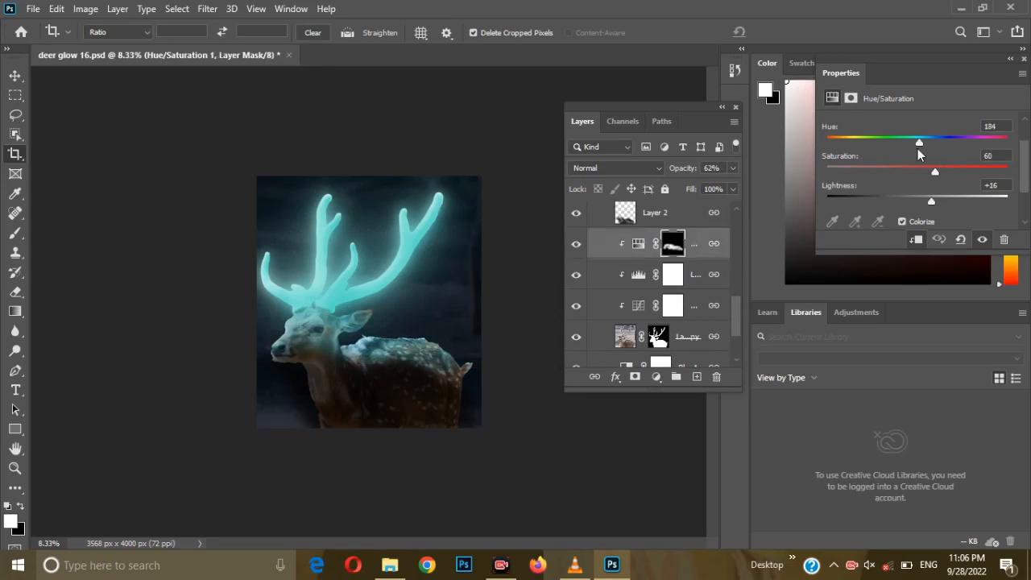
pyautogui.moveTo(935, 200); pyautogui.dragTo(906, 201)
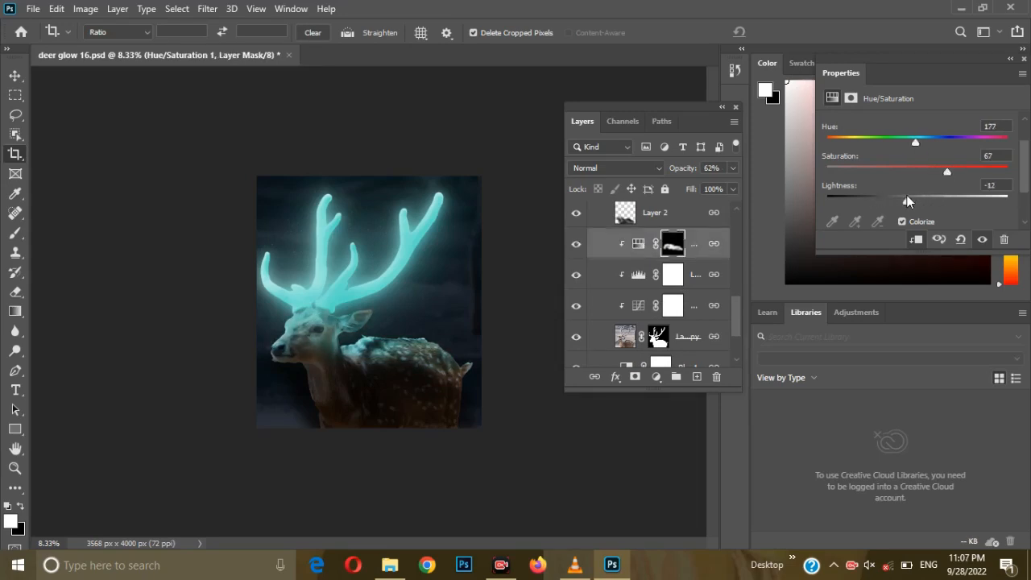
pyautogui.click(931, 172)
# - Try reducing Hue/Saturation 1 copy to Saturation 57 and Lightness +8 for a deeper cyan antler glow
pyautogui.scroll(3, 637, 252)
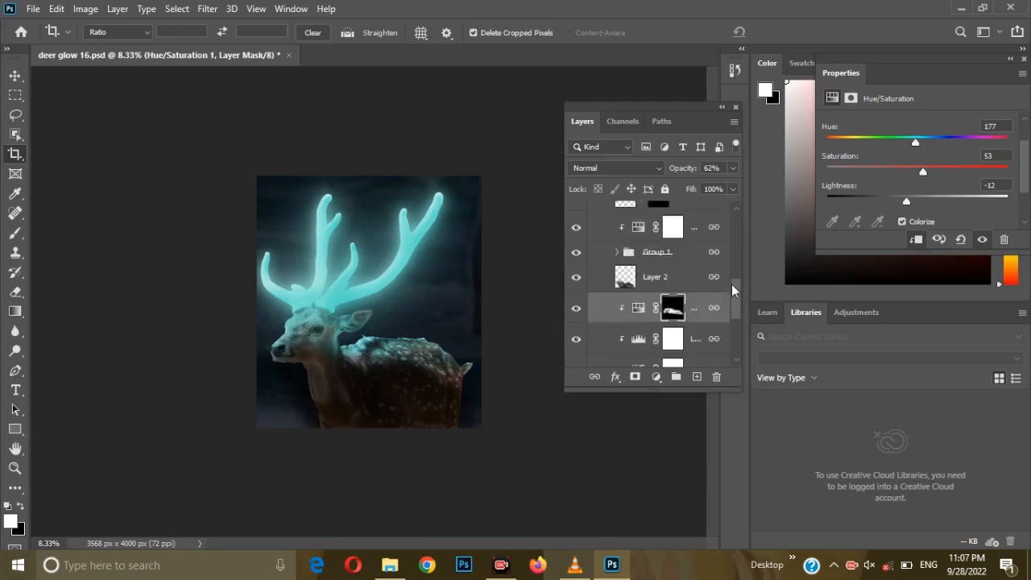
pyautogui.click(626, 267)
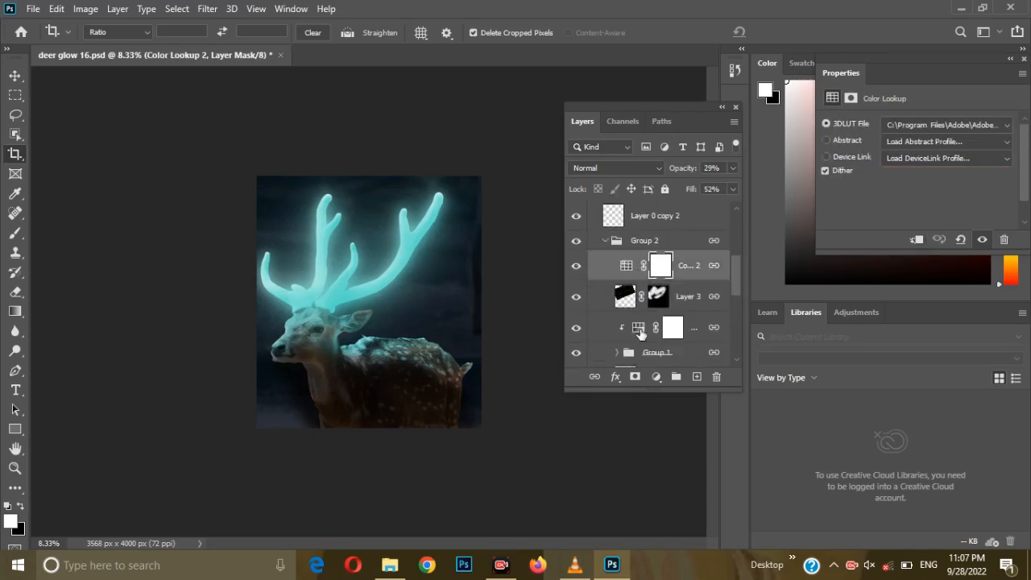
pyautogui.click(639, 333)
pyautogui.scroll(-2, 728, 298)
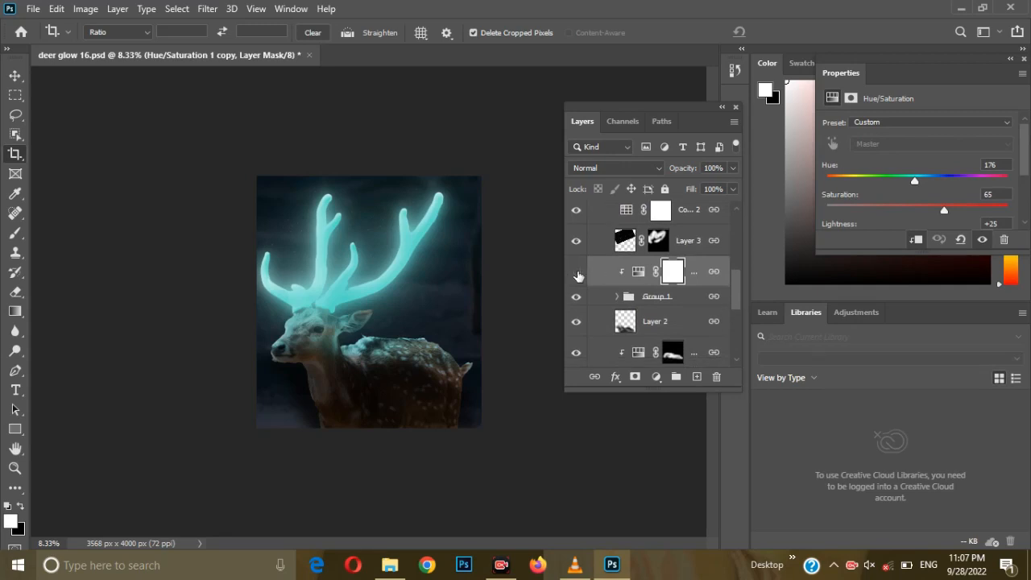
pyautogui.click(578, 276)
pyautogui.scroll(-1, 969, 210)
pyautogui.moveTo(939, 211); pyautogui.dragTo(926, 212)
# - Expand the canvas leftward with the Crop tool to 7112 x 4000 px so it includes the BEFORE photo
pyautogui.scroll(5, 734, 298)
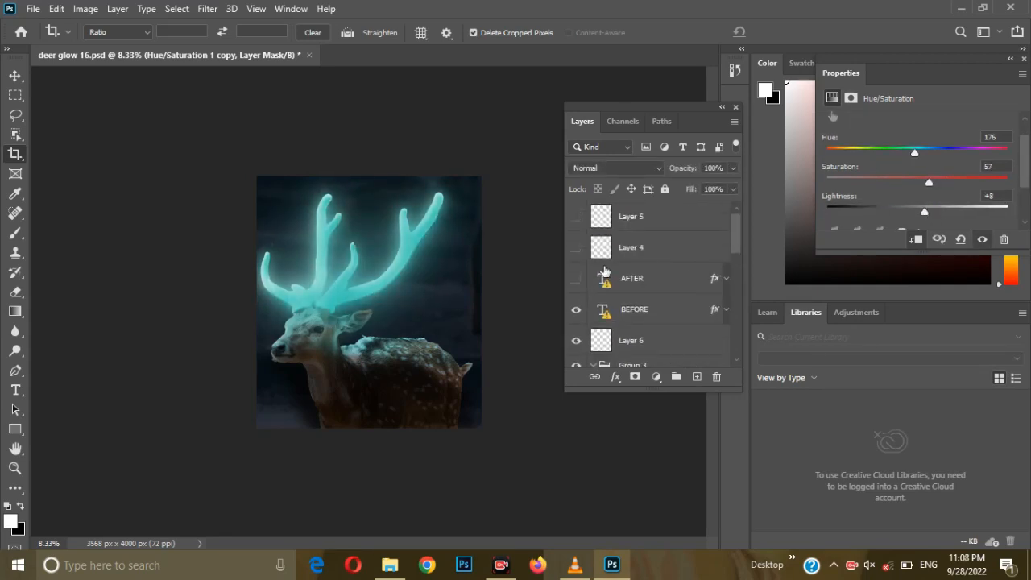
pyautogui.click(19, 157)
pyautogui.moveTo(258, 308); pyautogui.dragTo(155, 313)
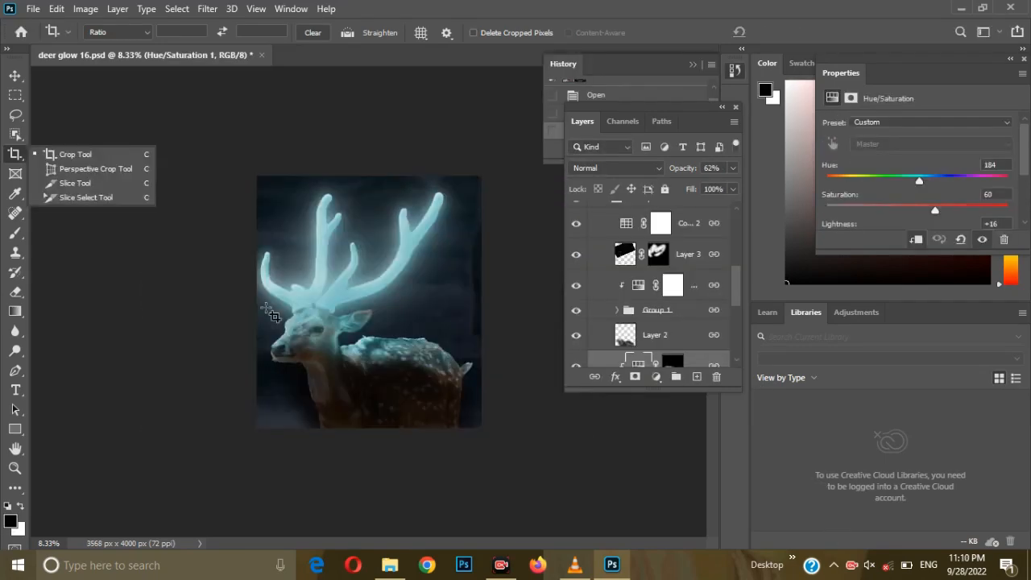
pyautogui.moveTo(262, 307); pyautogui.dragTo(144, 308)
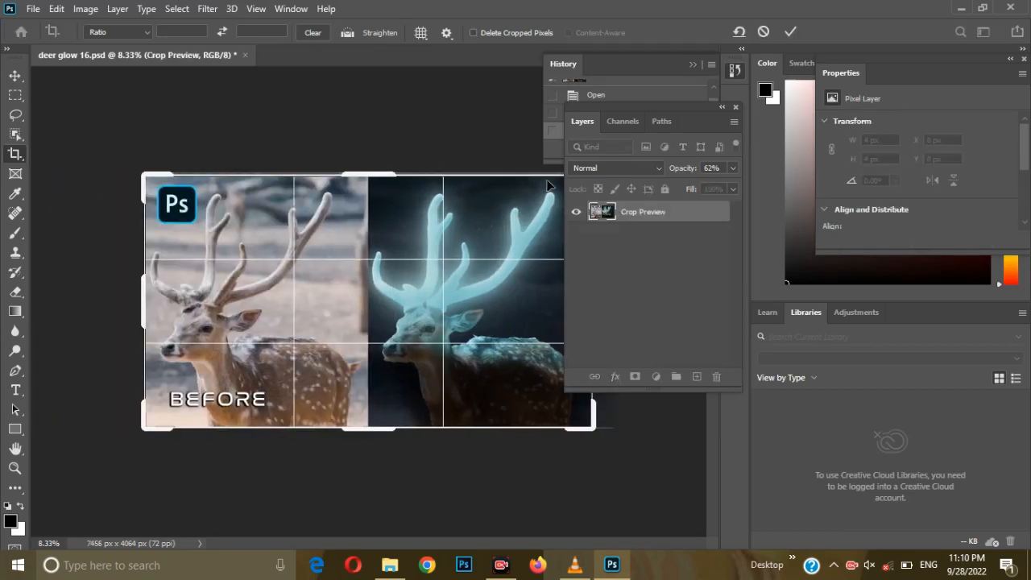
pyautogui.press('Return')
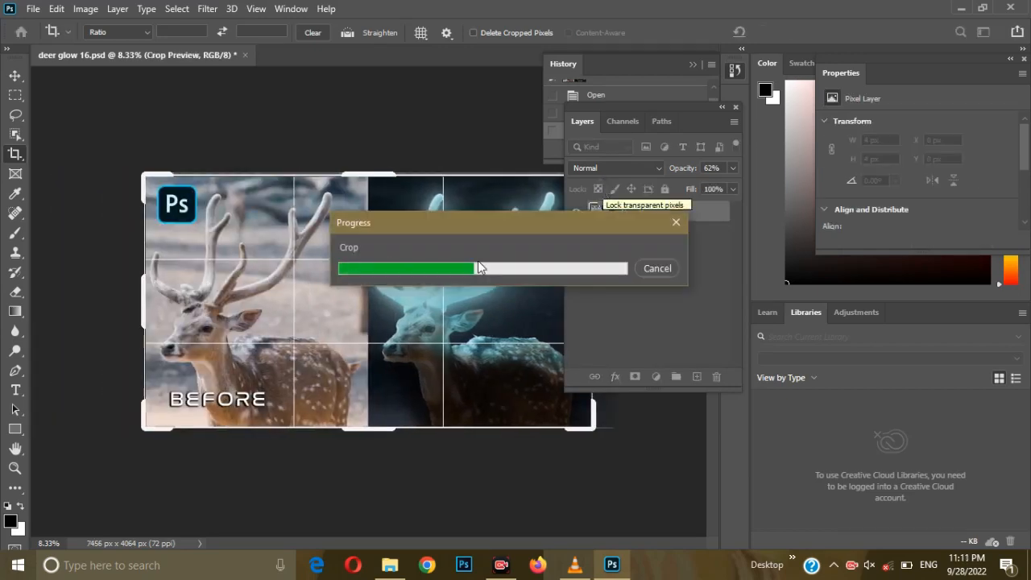
# - Show the AFTER text layer over the glowing deer and move the layer list clear of the artwork
pyautogui.click(575, 233)
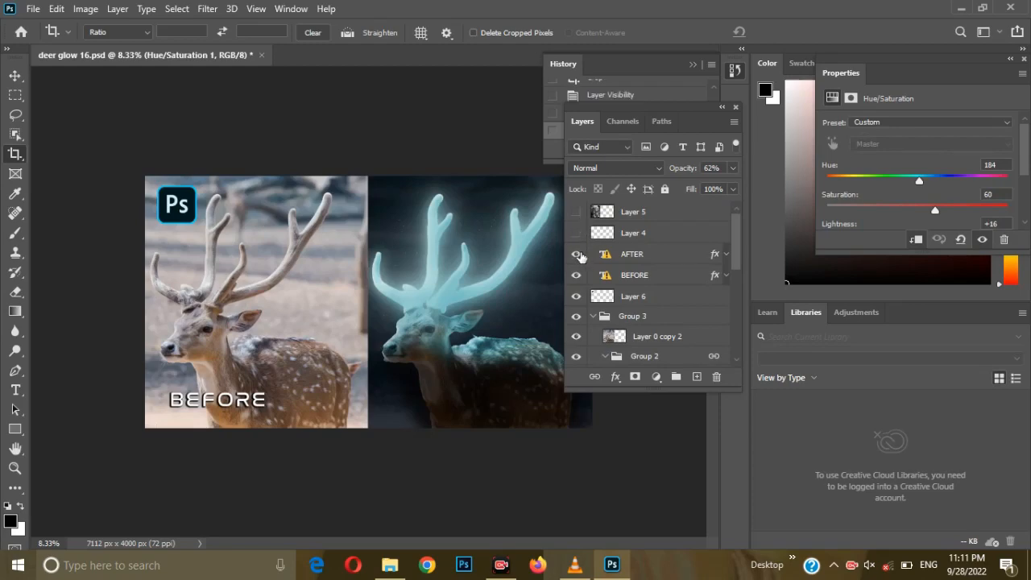
pyautogui.click(576, 253)
pyautogui.moveTo(673, 103); pyautogui.dragTo(794, 95)
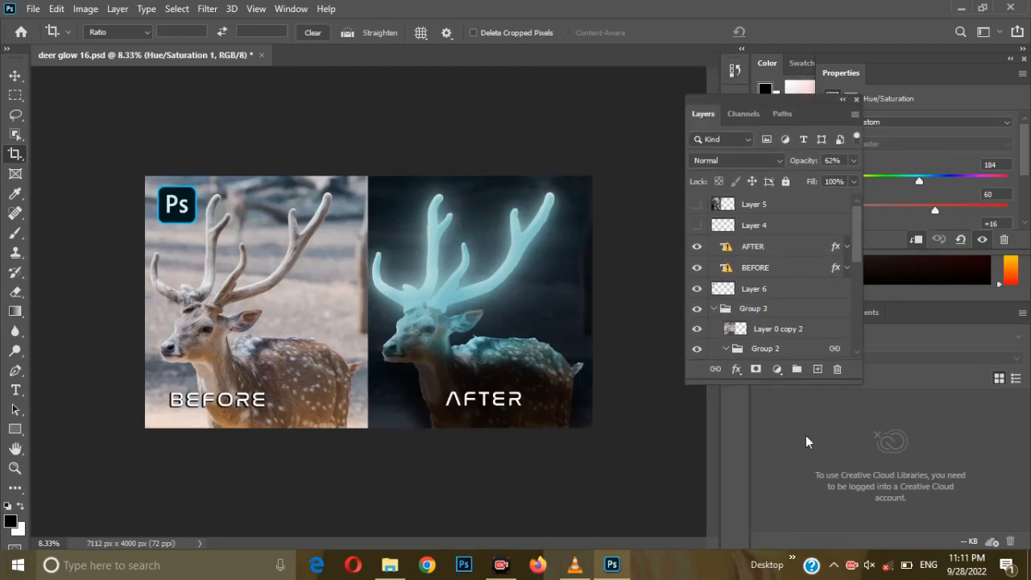